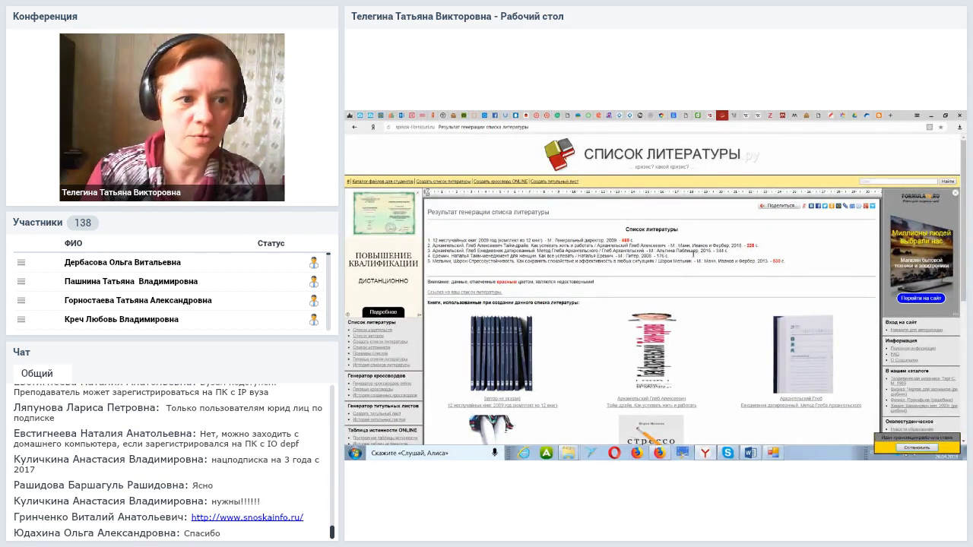
- Enlarge the generated bibliography page, examine its book entries, and check the webinar chat for new comments
key(ctrl+plus)
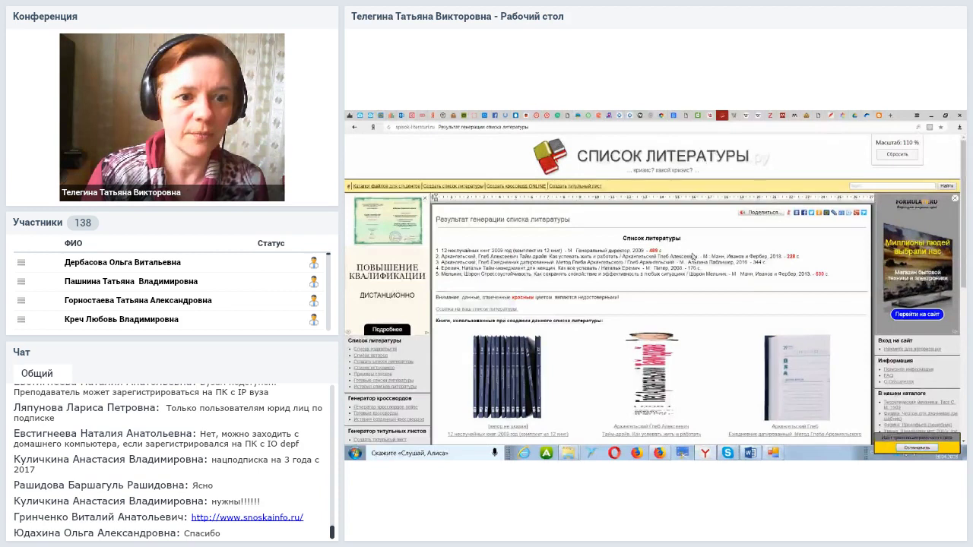
key(ctrl+plus)
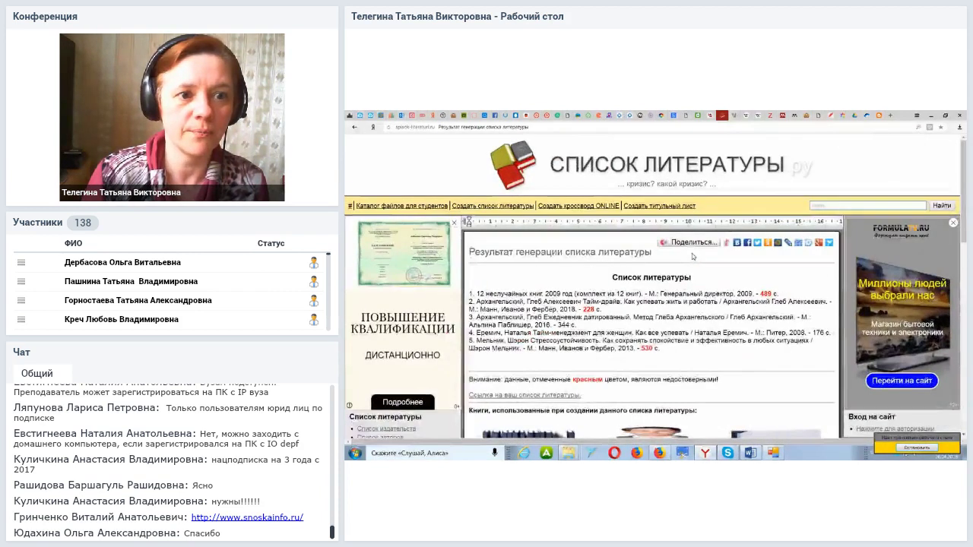
scroll(692, 256, down, 2)
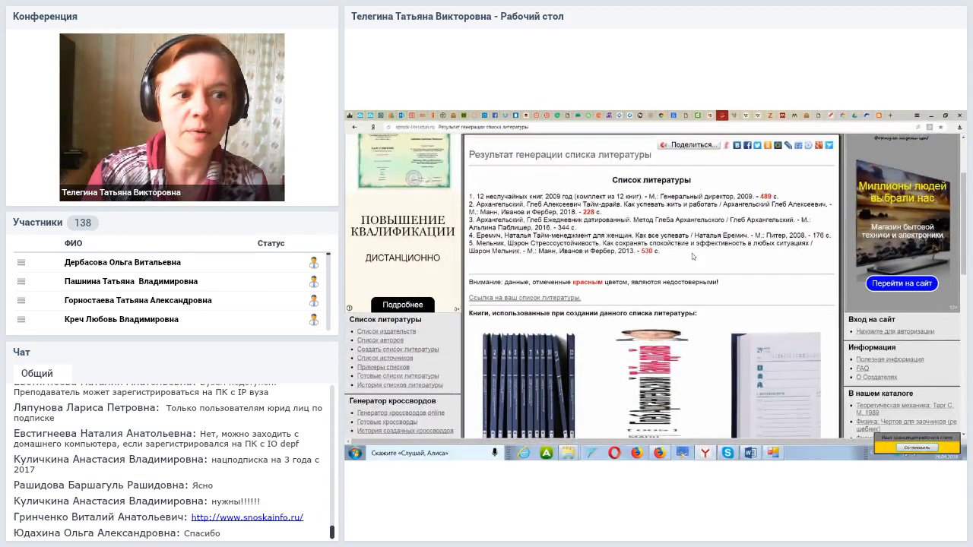
key(ctrl+plus)
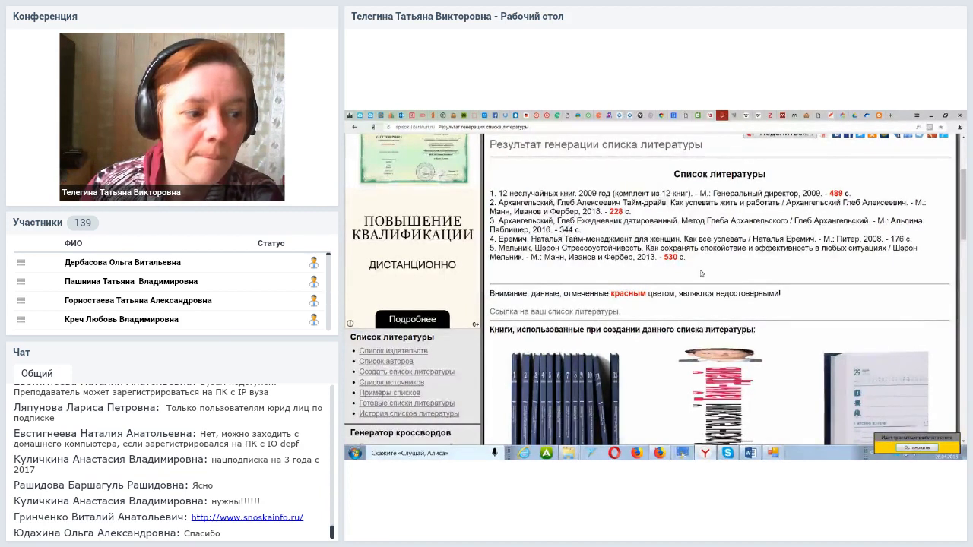
click(662, 114)
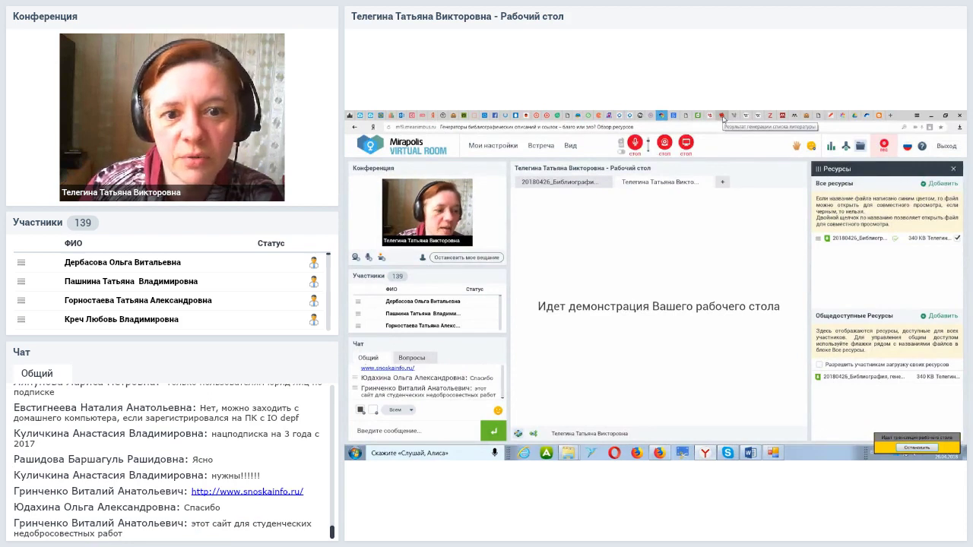
click(722, 117)
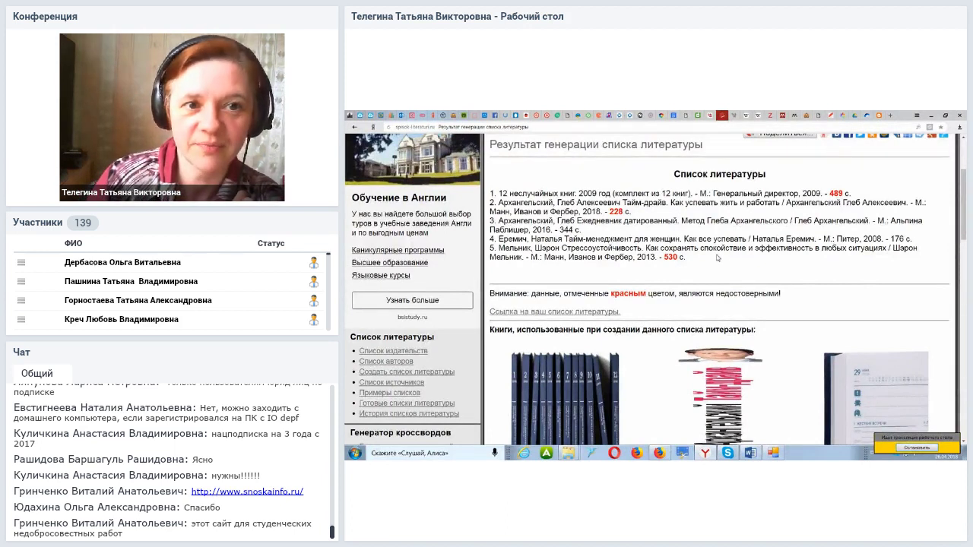
- Close the bibliography page and examine the SNOSKA.INFO questionnaire, its book fields and formatted result, checking the webinar chat as well
click(724, 117)
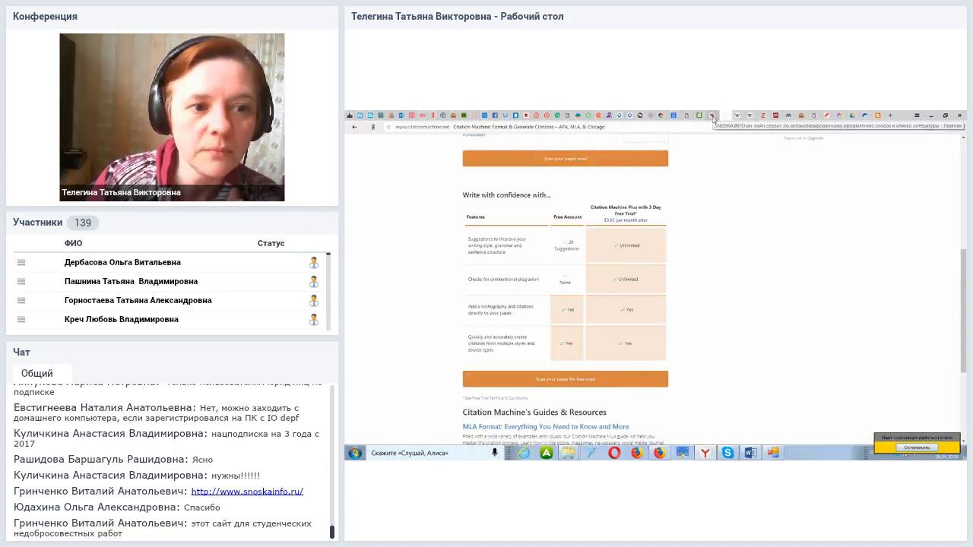
click(712, 115)
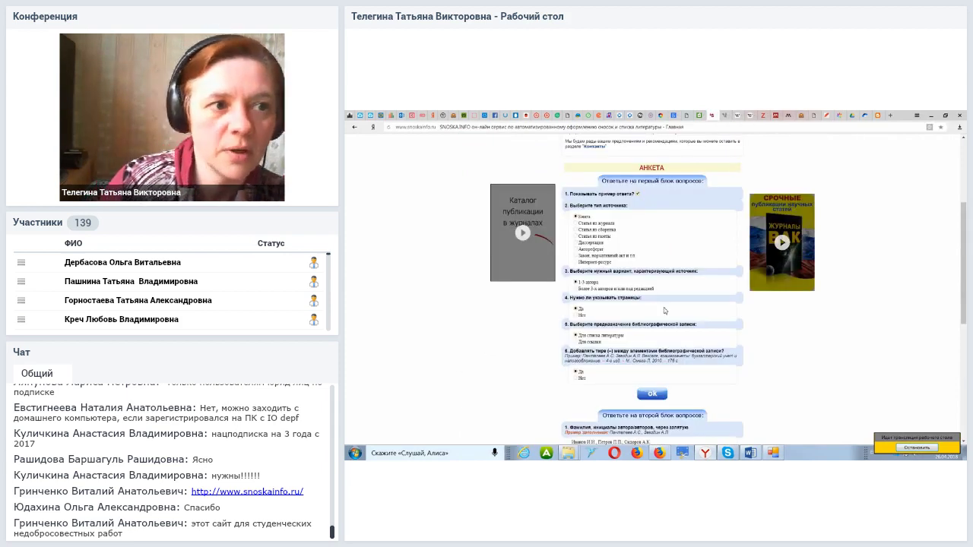
scroll(663, 307, up, 4)
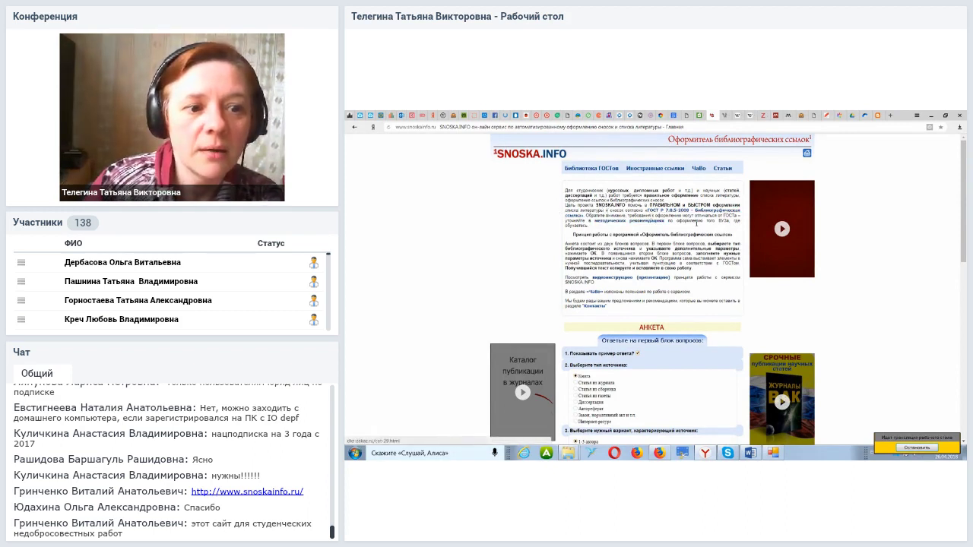
scroll(639, 230, down, 3)
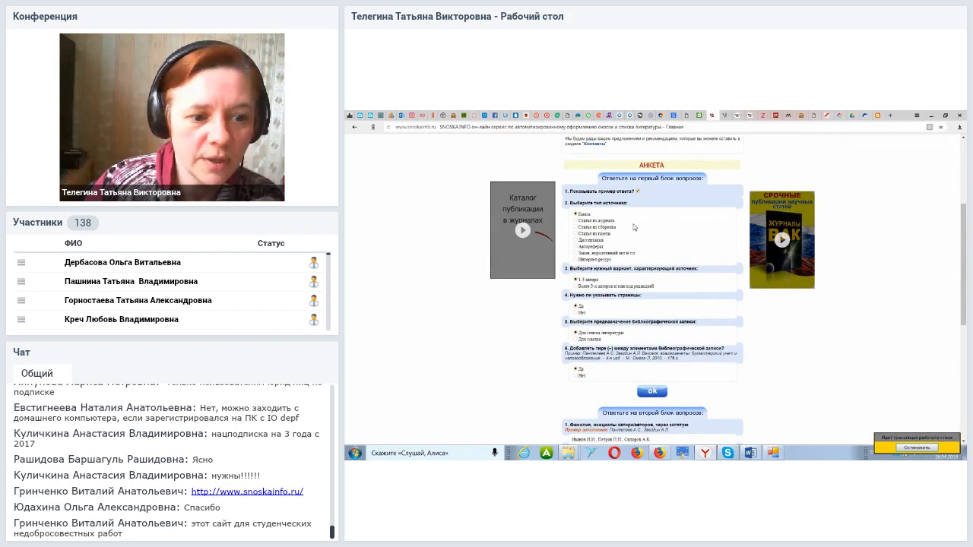
scroll(634, 228, down, 5)
scroll(634, 228, down, 1)
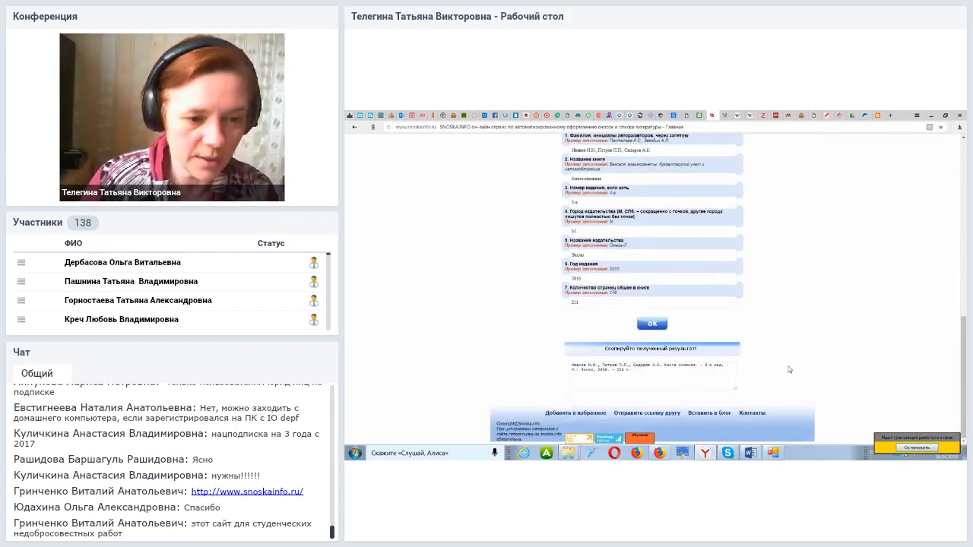
scroll(779, 373, up, 4)
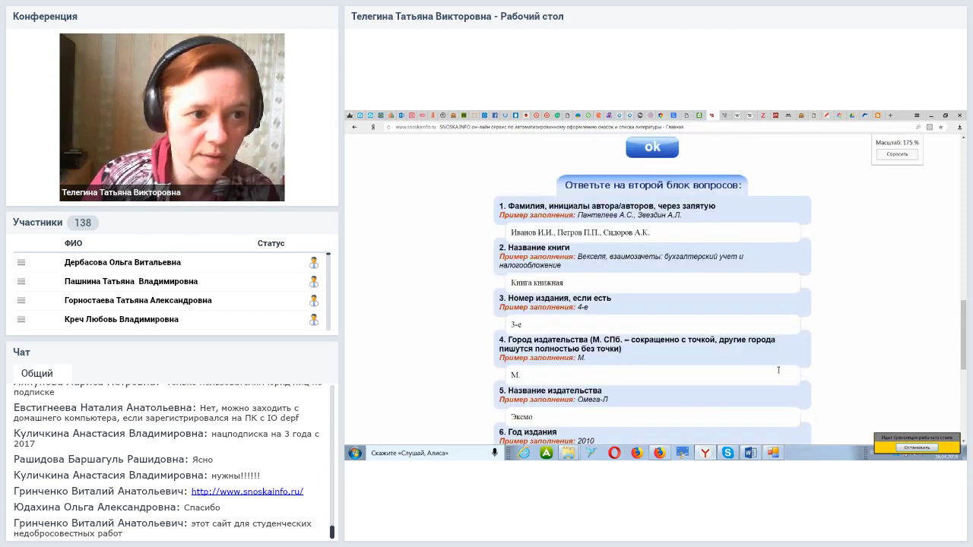
scroll(779, 370, down, 3)
scroll(778, 372, down, 3)
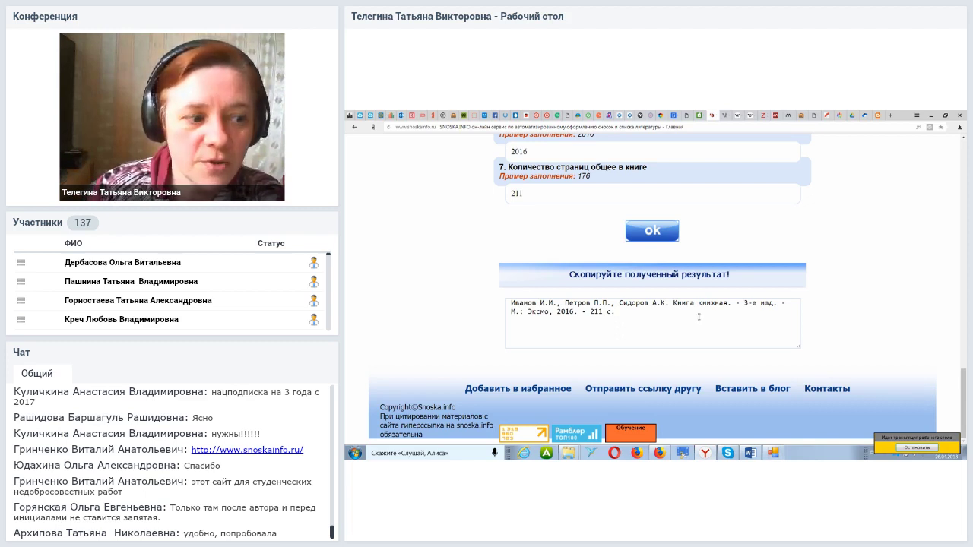
click(662, 117)
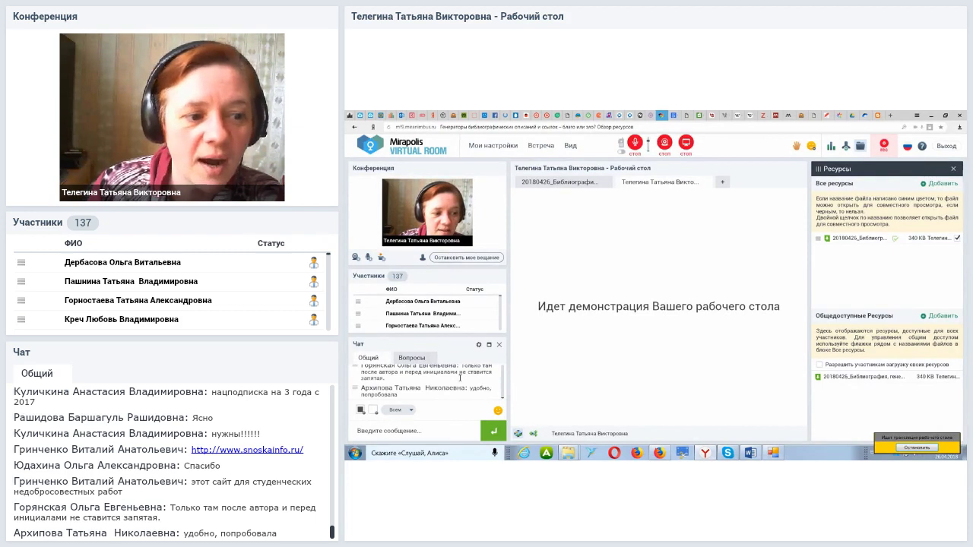
click(713, 116)
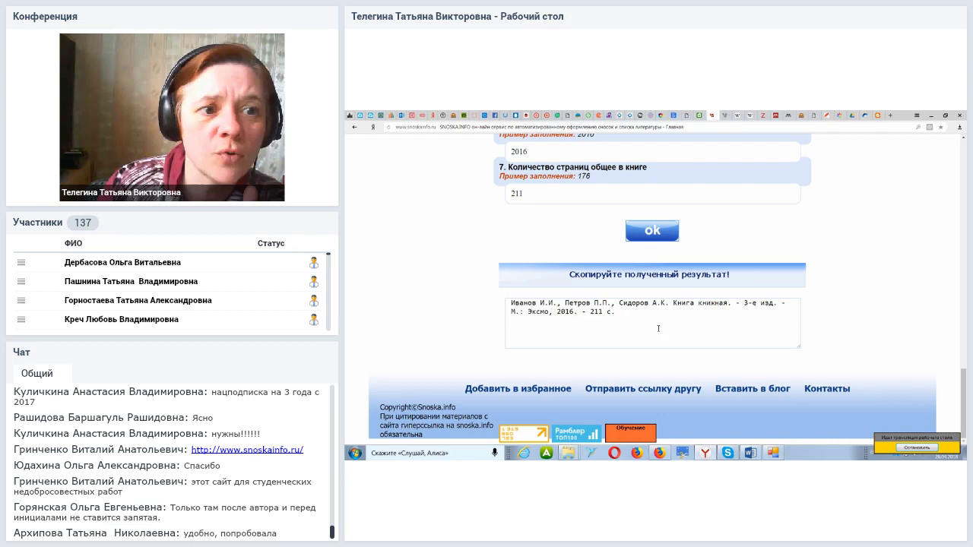
- Go to the vsepravilno.com bibliography tool, show its full web address, and set the publication type to Книга
click(700, 117)
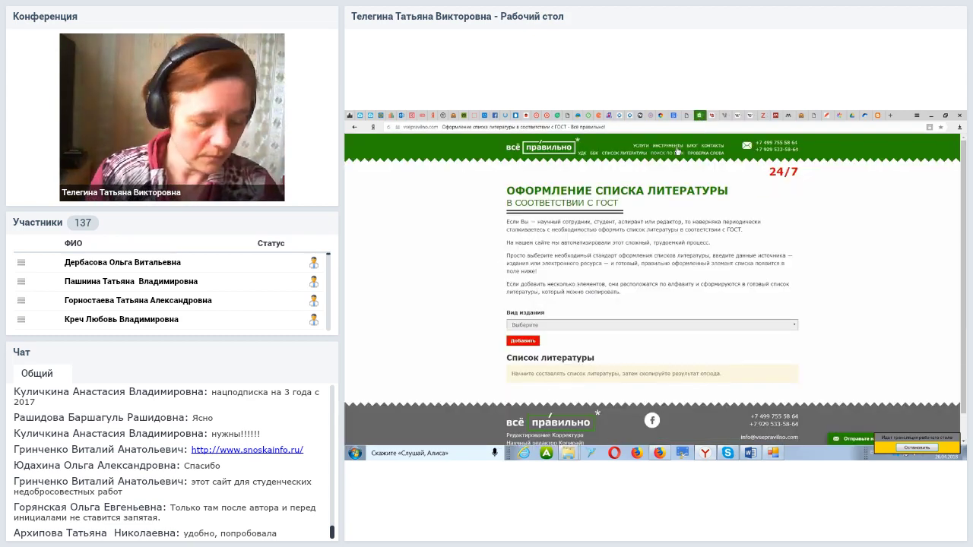
click(504, 126)
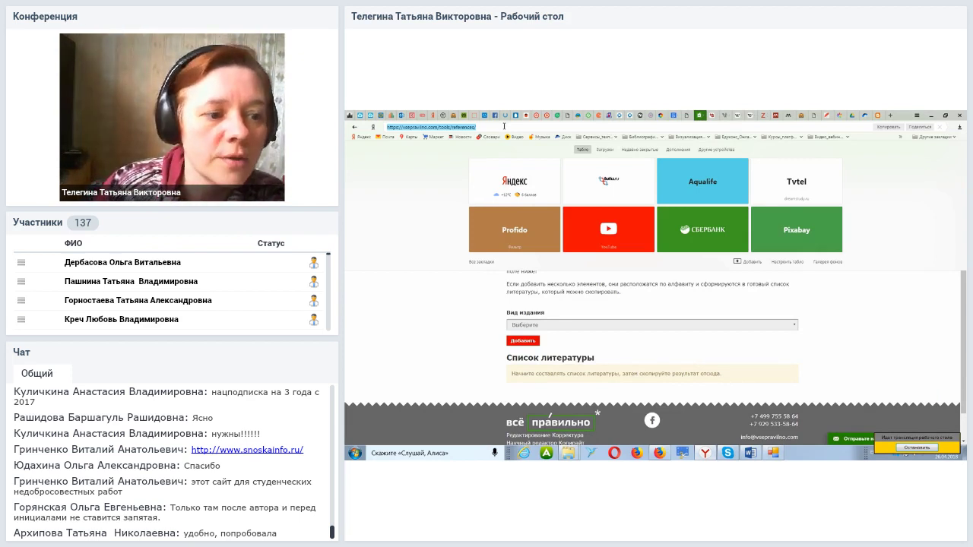
click(607, 333)
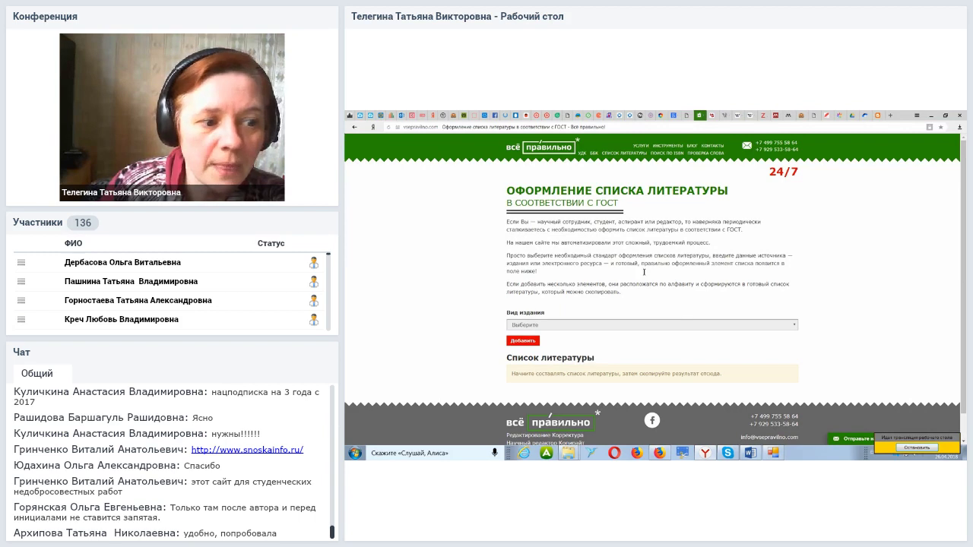
click(794, 325)
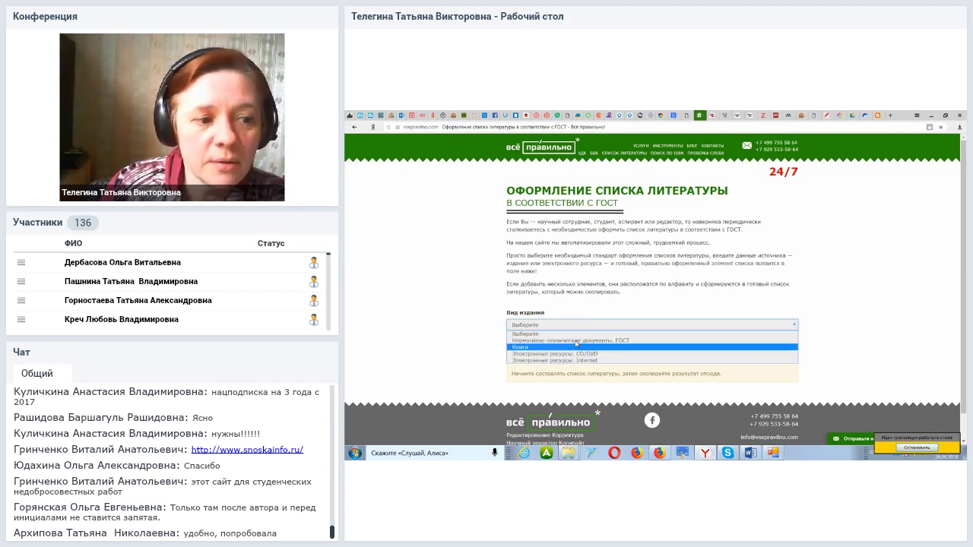
scroll(454, 335, down, 1)
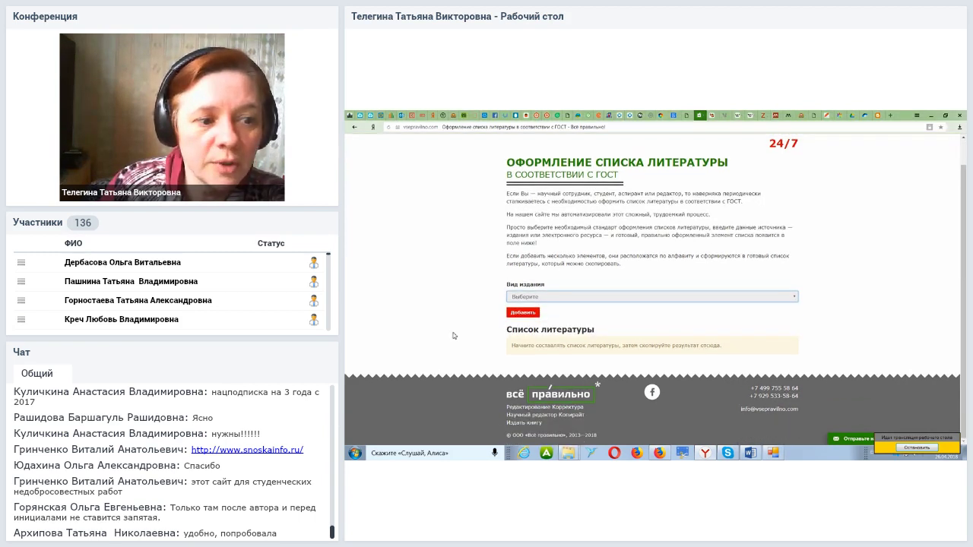
click(795, 296)
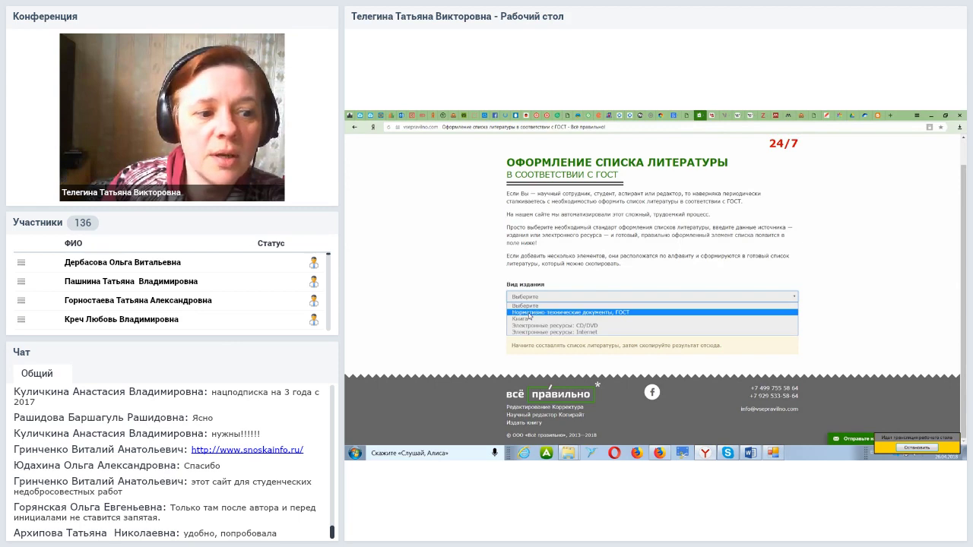
click(547, 319)
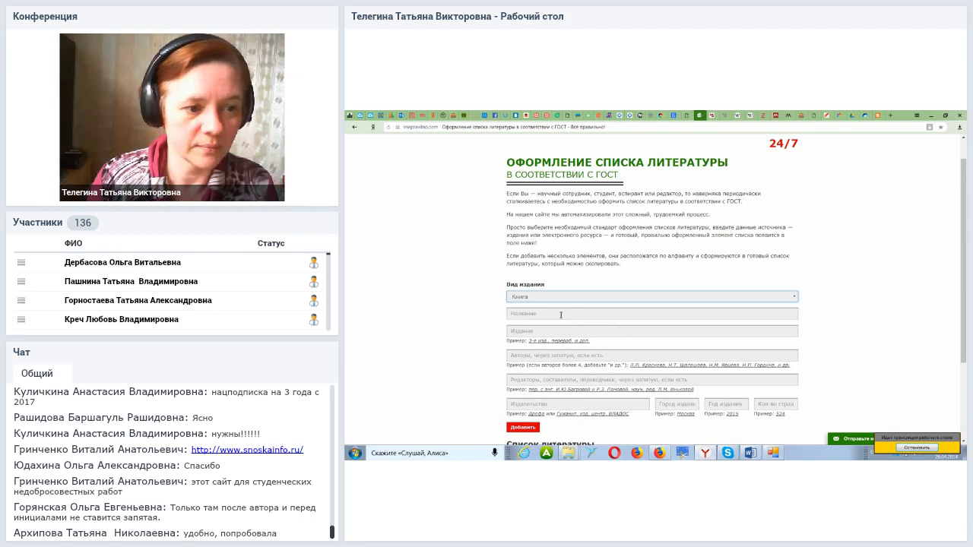
- Enter "fgh" as the book title and "2-е" as the edition
click(561, 315)
text(Fgh)
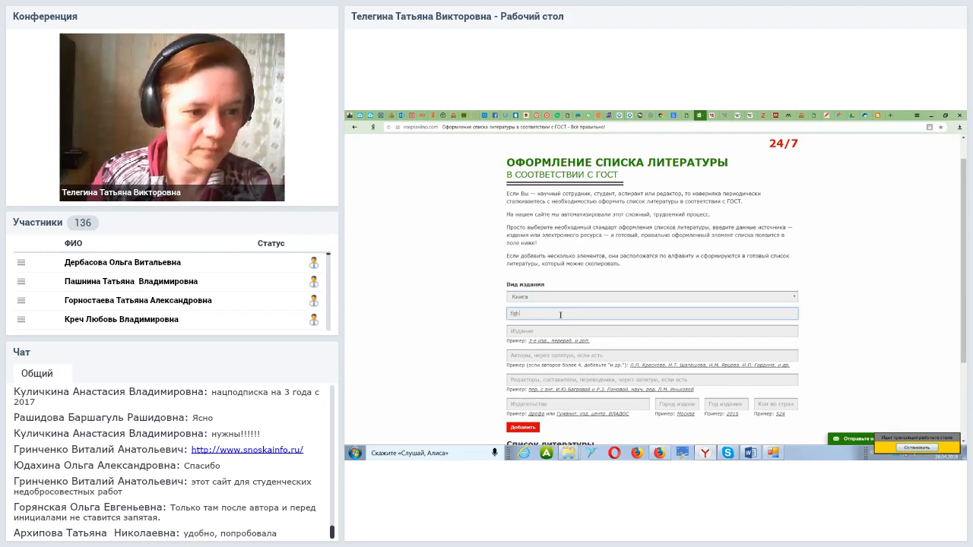
click(566, 331)
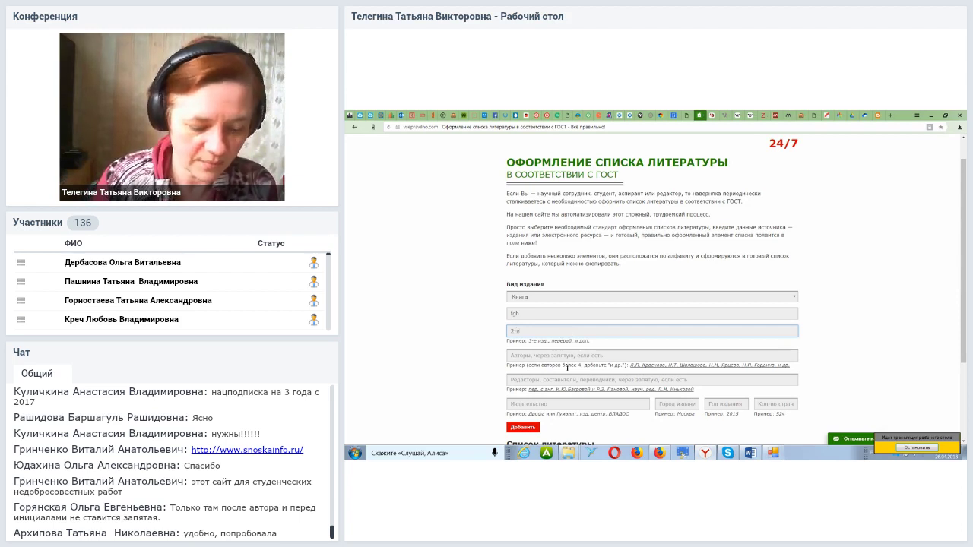
- Fill in the authors field with a placeholder name, placing the initials Ф.Ф. before the surname
click(568, 356)
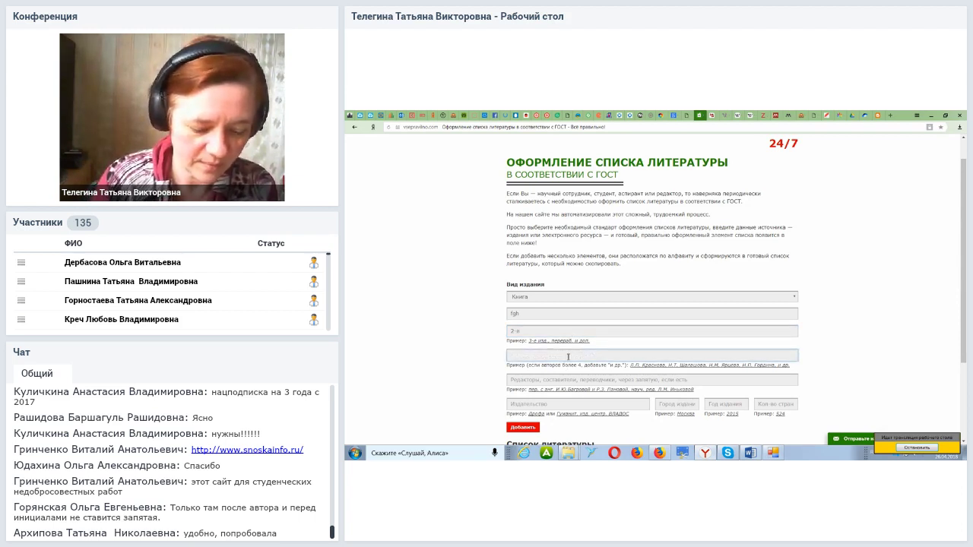
text(ывап,)
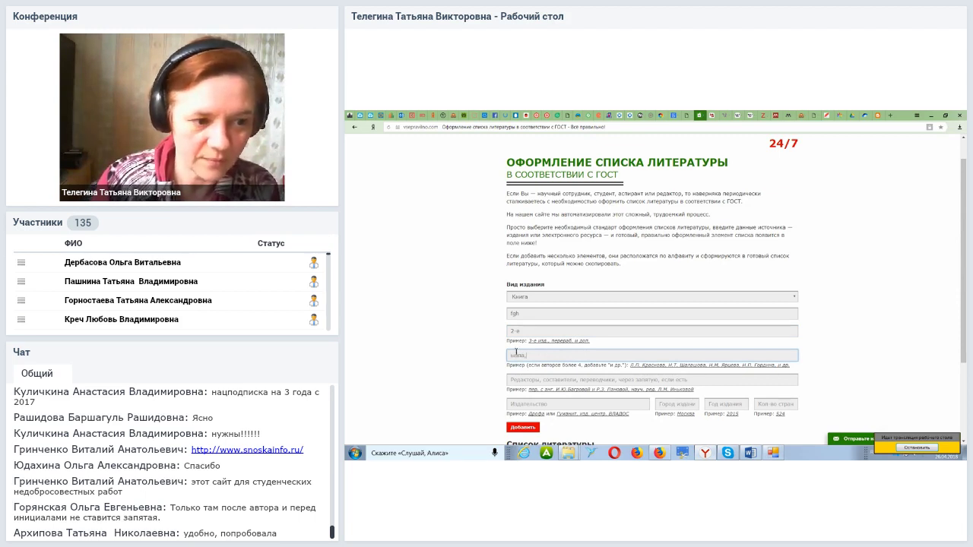
key(BackSpace)
key(BackSpace)
key(BackSpace)
key(BackSpace)
key(BackSpace)
text(Фыва,)
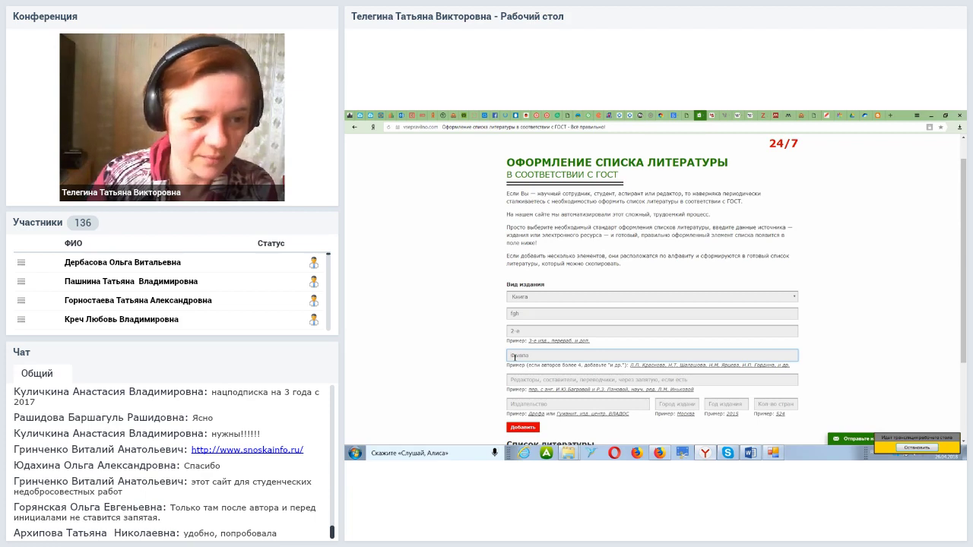
text(фыва)
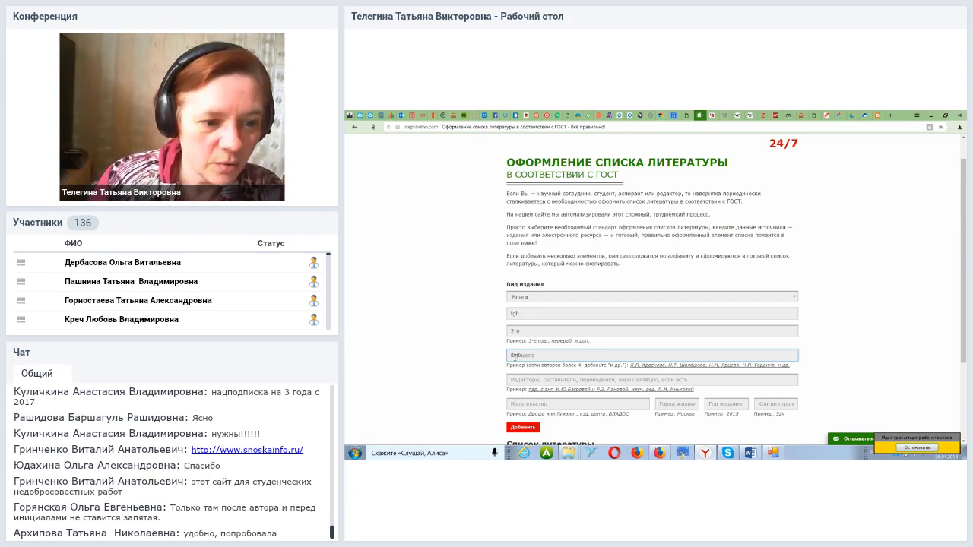
text(фы)
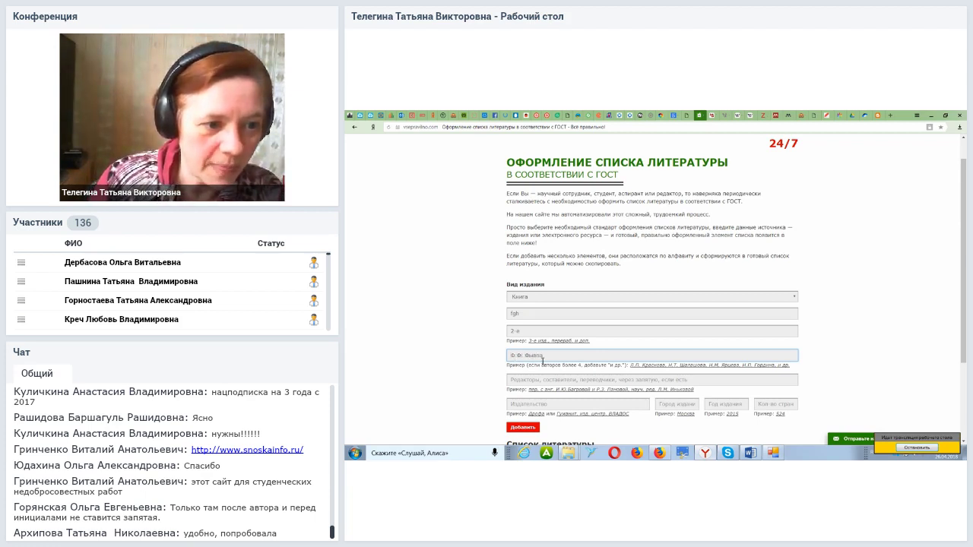
- Set the publisher to Дрофа, city to М, year to 2015 and page count to 100, and add the book to the bibliography
scroll(572, 361, down, 2)
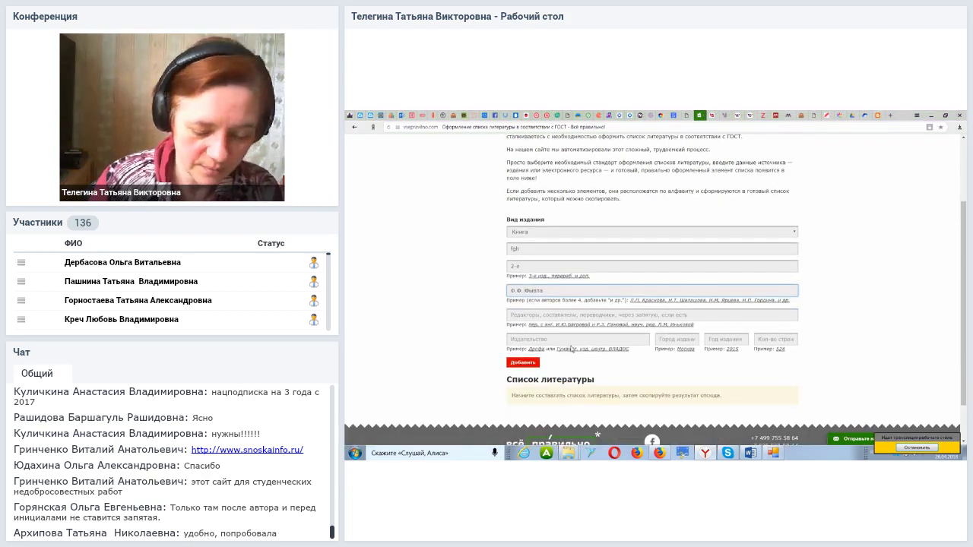
scroll(572, 347, down, 1)
click(567, 307)
text(Дрофа)
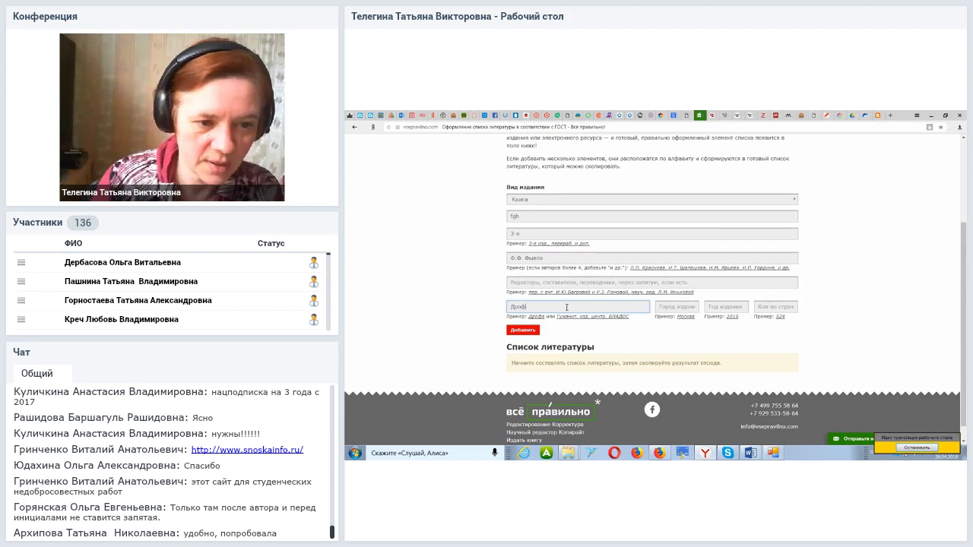
click(662, 309)
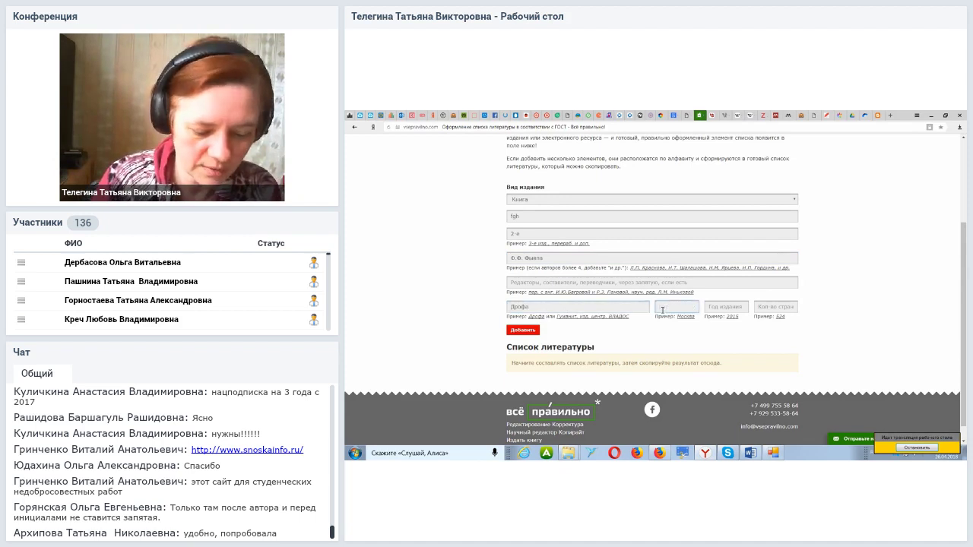
text(М)
click(718, 308)
text(2015)
click(768, 309)
text(100)
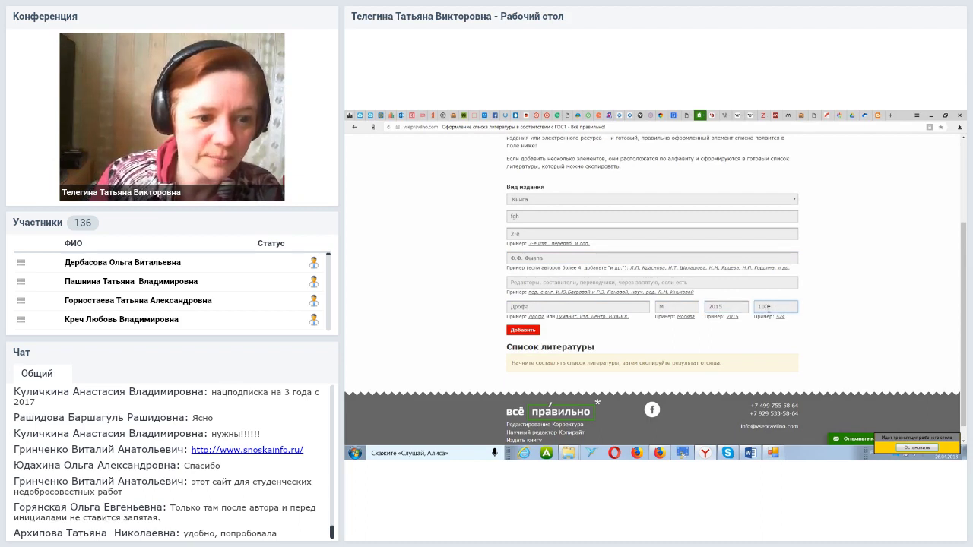
click(523, 330)
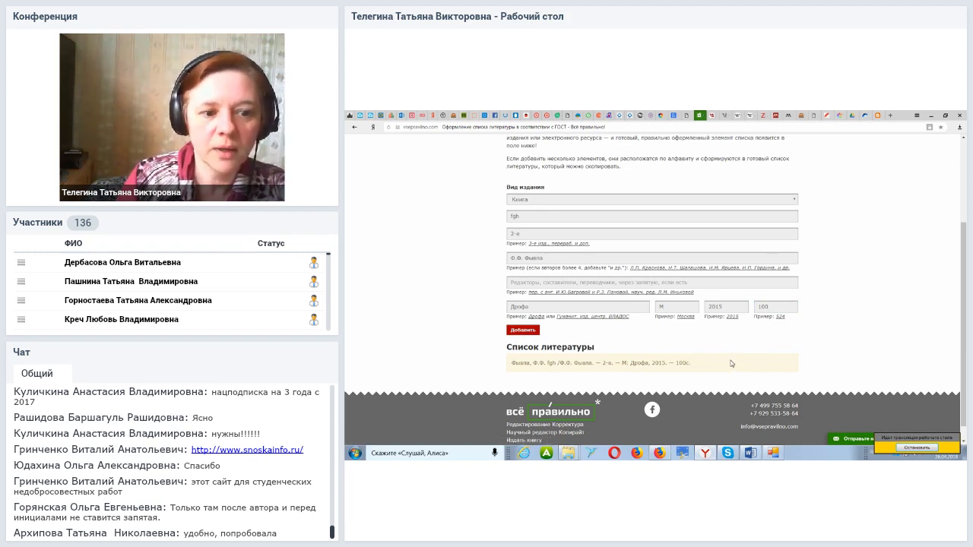
scroll(728, 359, down, 1)
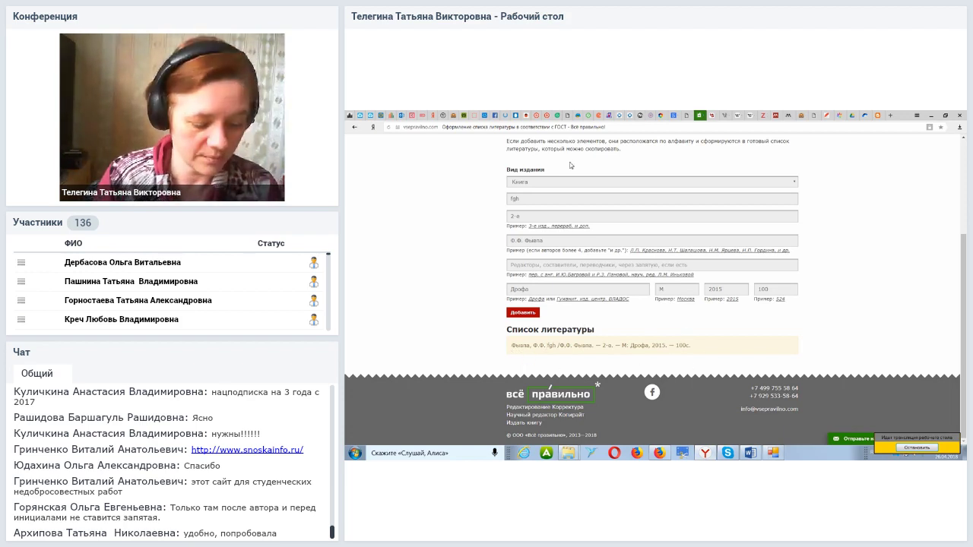
- Copy the vsepravilno.com/tools/references/ address, post it in the webinar's general chat, and look through the recent chat messages
click(590, 130)
key(ctrl+c)
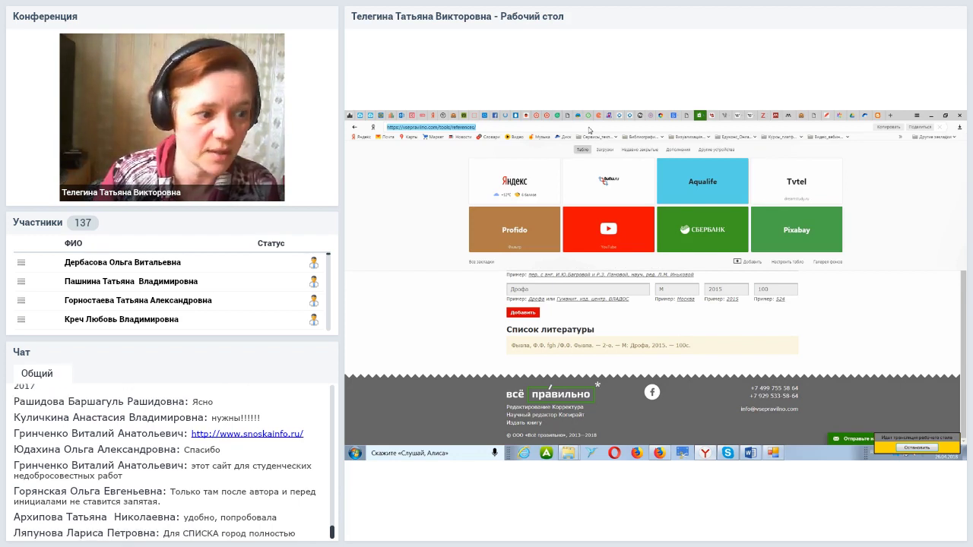
click(662, 116)
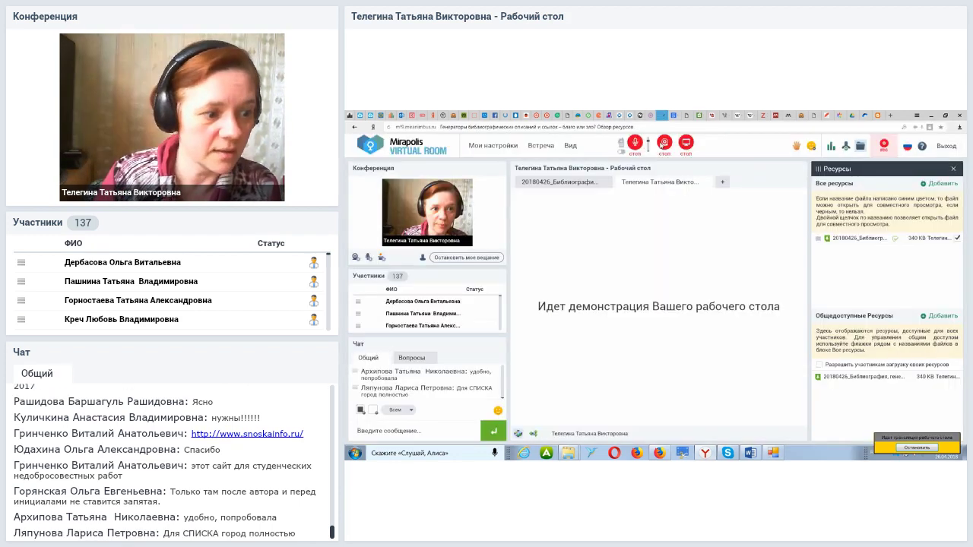
click(432, 433)
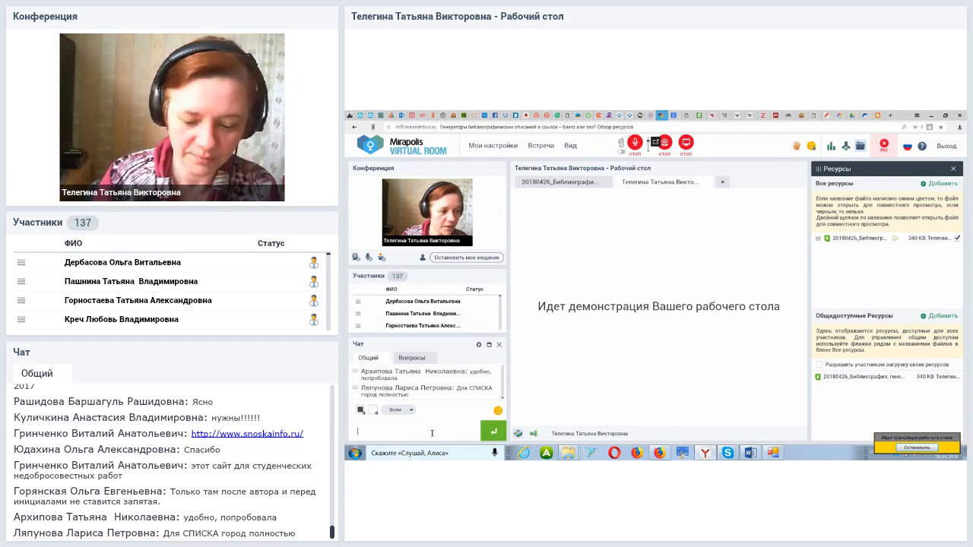
key(ctrl+v)
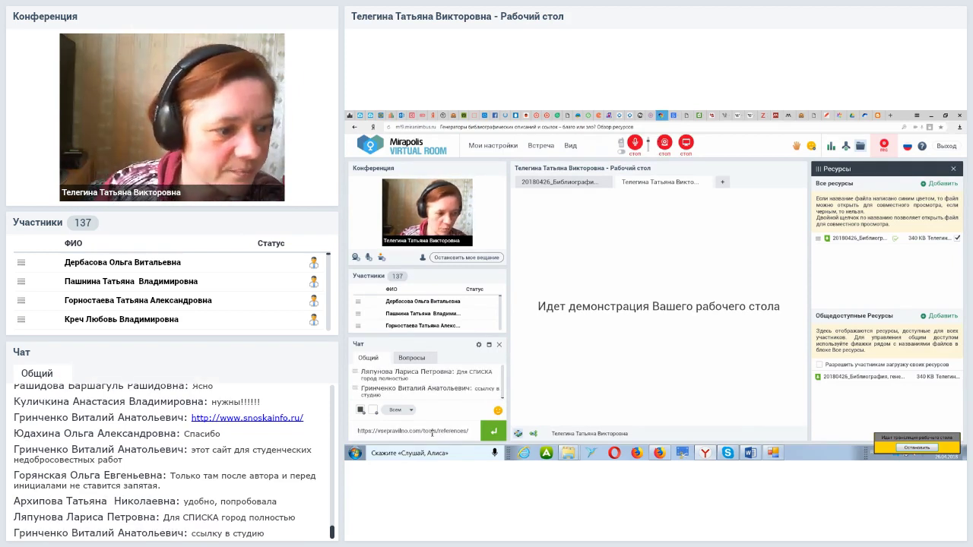
key(Return)
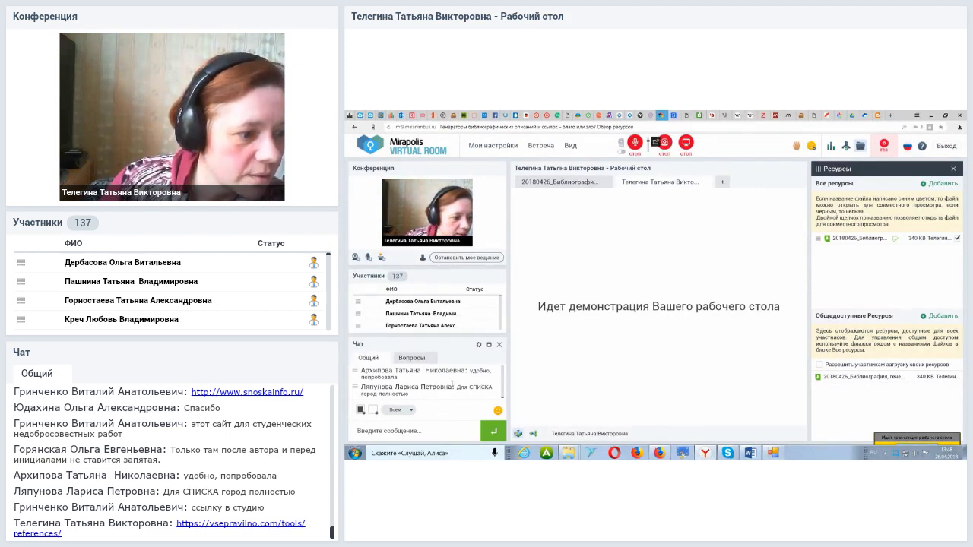
scroll(451, 384, up, 1)
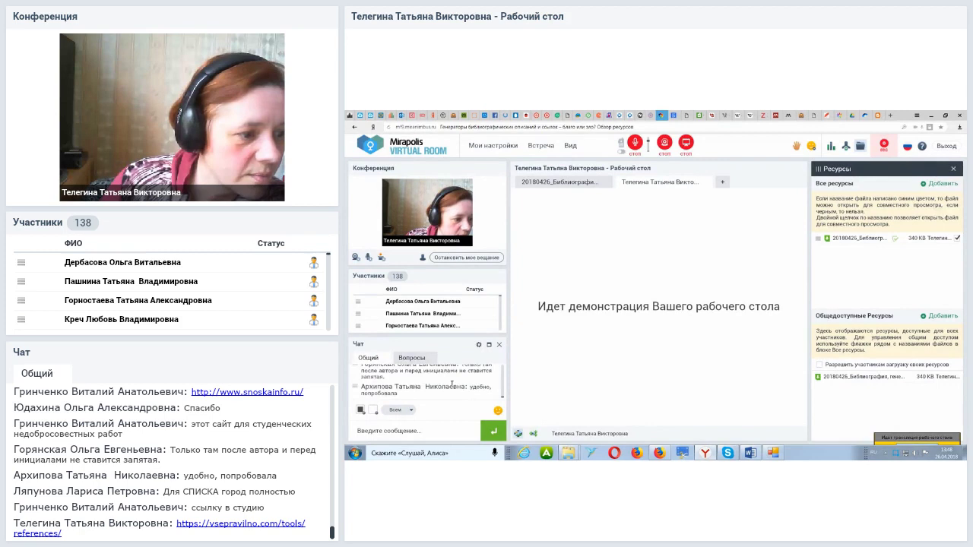
scroll(452, 384, up, 1)
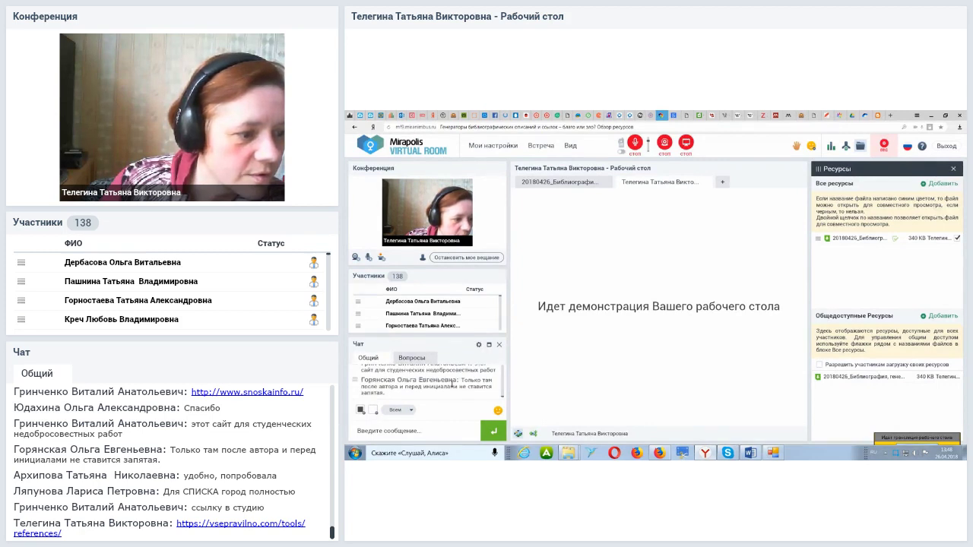
scroll(452, 384, down, 3)
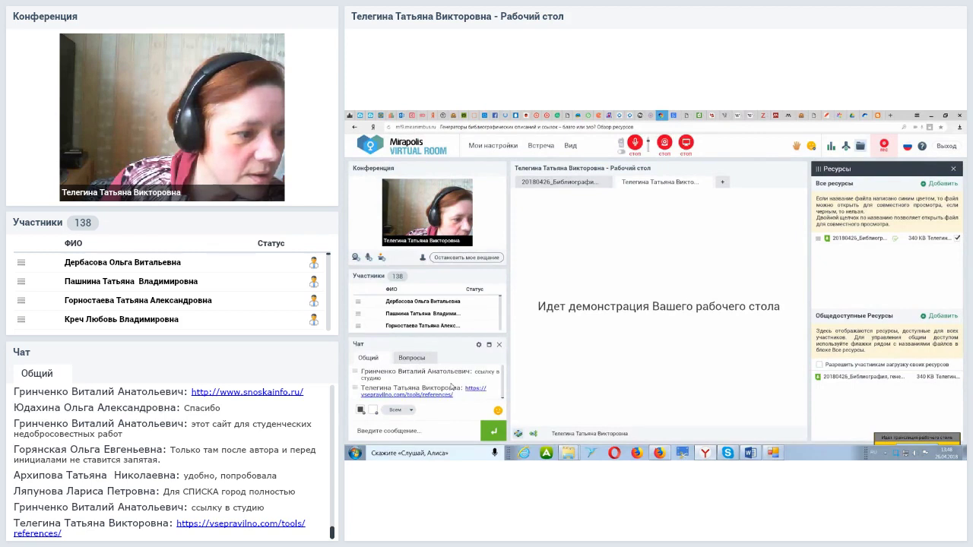
scroll(452, 387, up, 2)
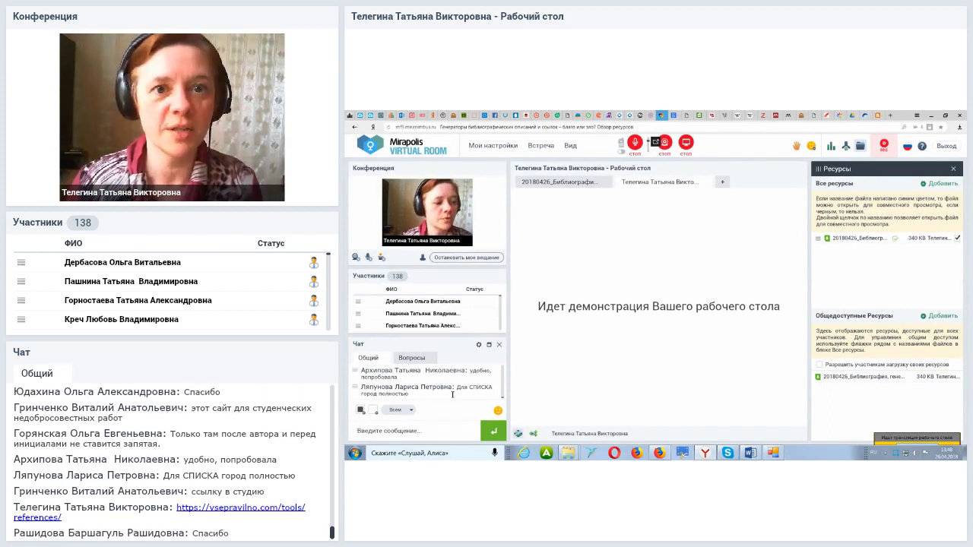
scroll(452, 394, down, 1)
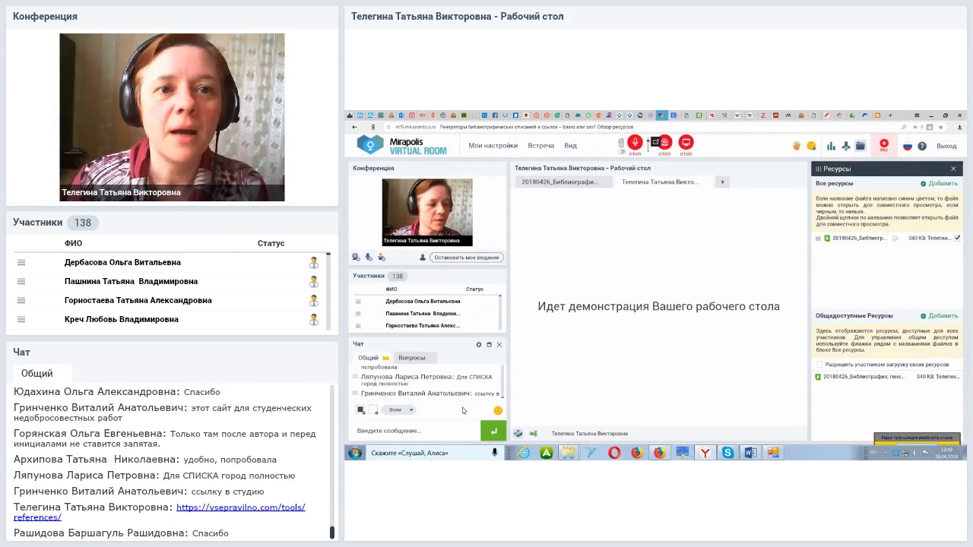
- Switch to the Молодой ученый reference generator on old.moluch.ru and set the book's total page count to 100
click(697, 117)
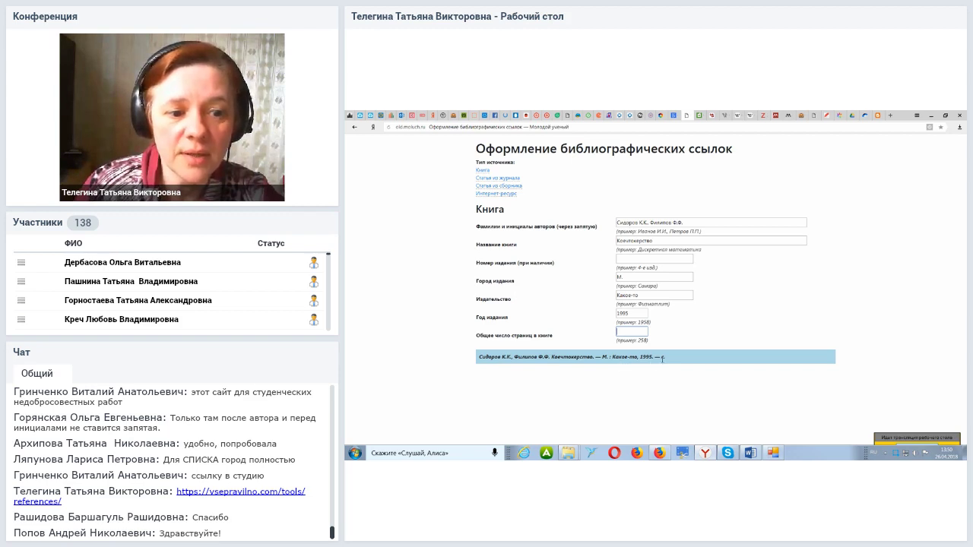
click(694, 323)
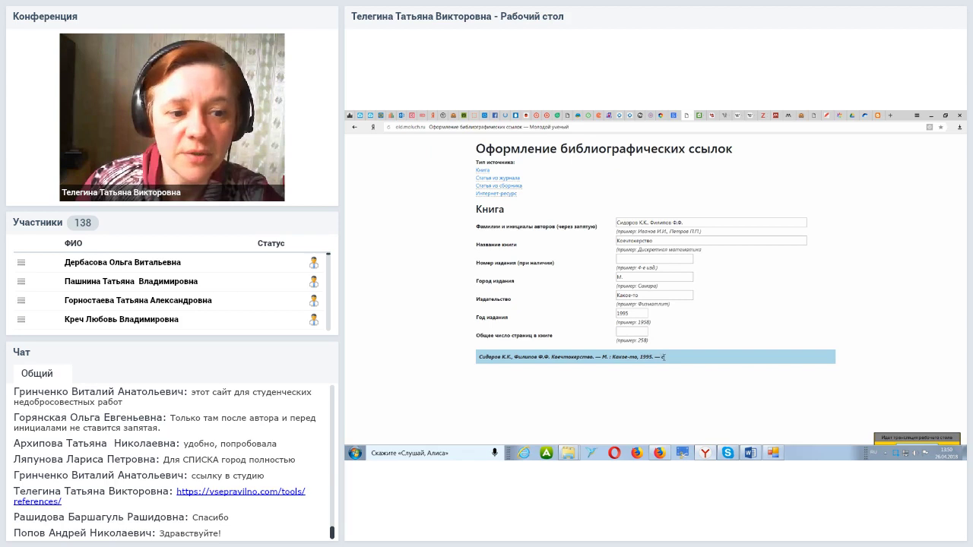
click(636, 332)
text(100)
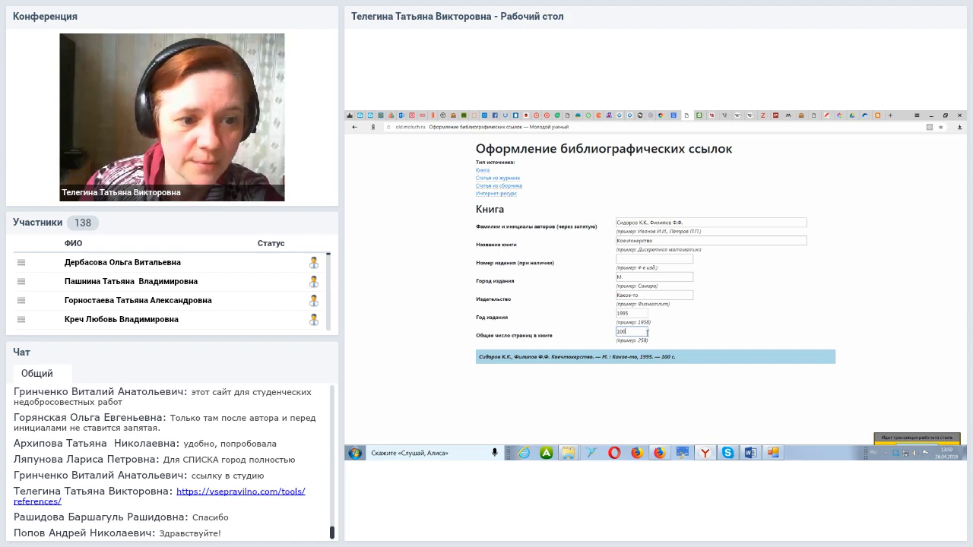
click(731, 336)
- Clear the publication year and the city of publication from the book's reference form
drag(631, 314, 612, 317)
key(BackSpace)
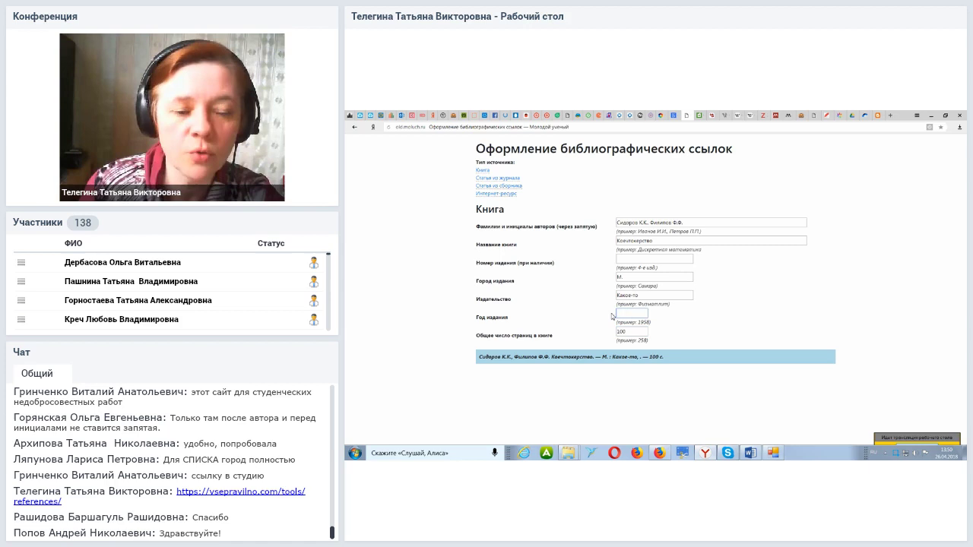
click(727, 342)
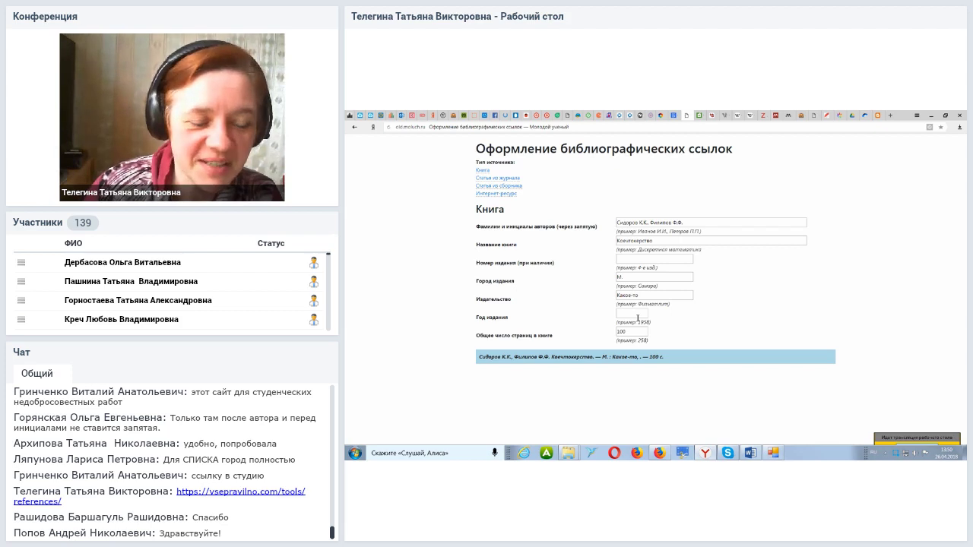
drag(634, 278, 608, 280)
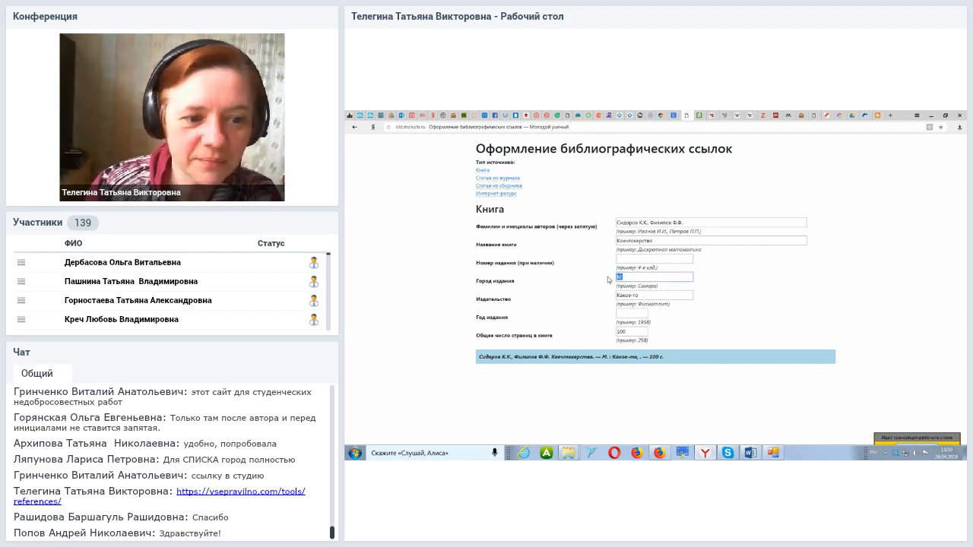
key(BackSpace)
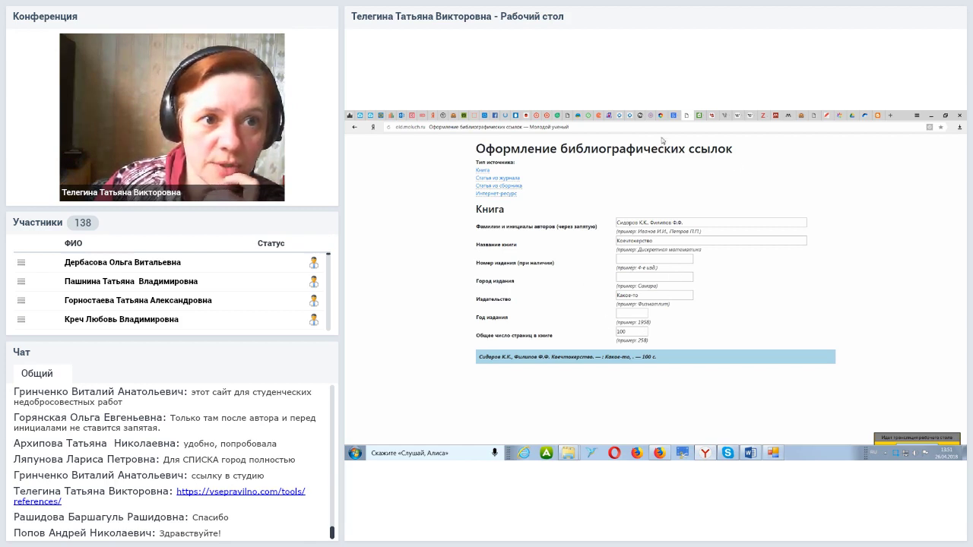
click(673, 116)
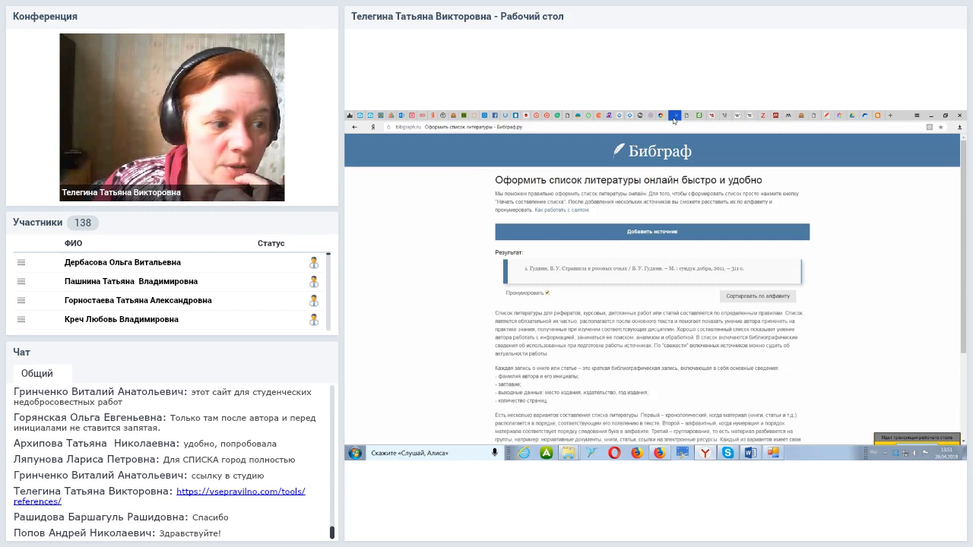
click(661, 115)
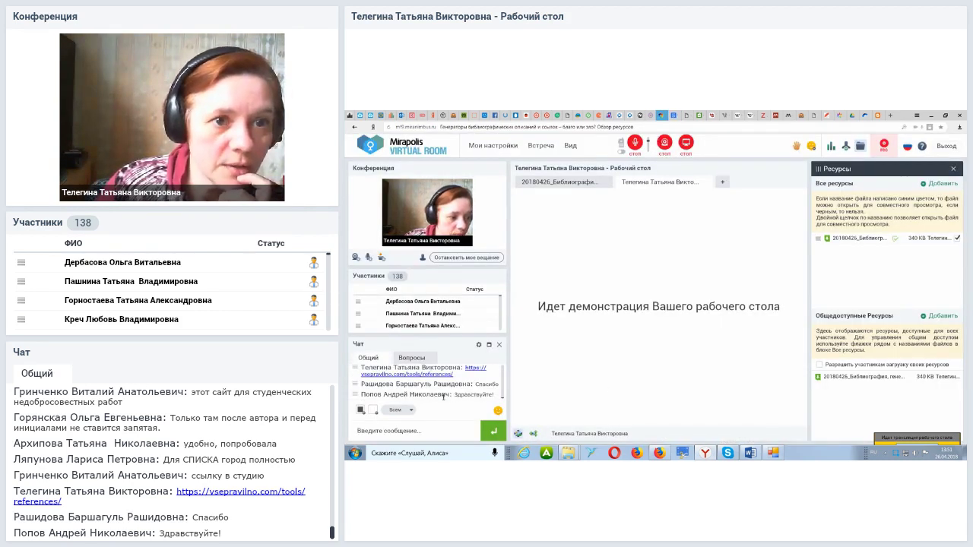
click(675, 116)
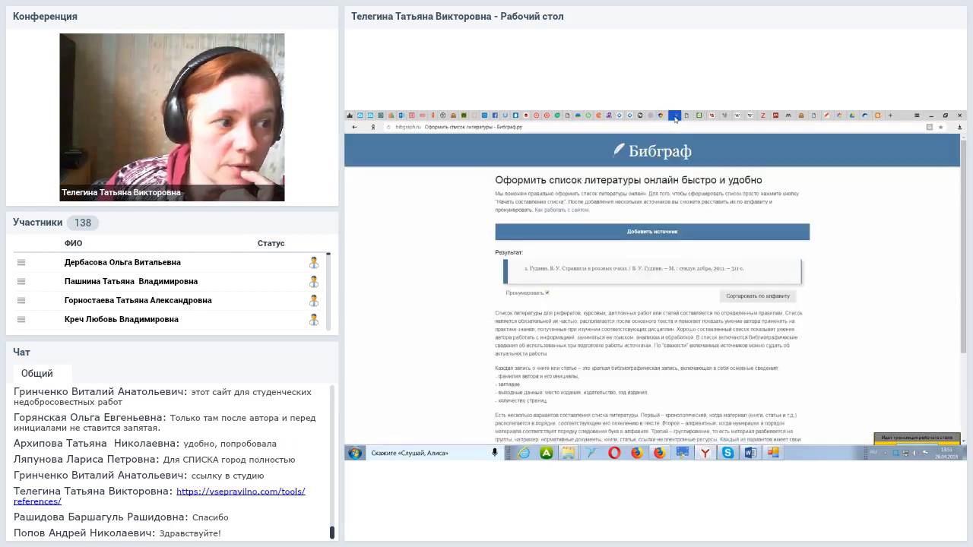
click(663, 115)
click(673, 116)
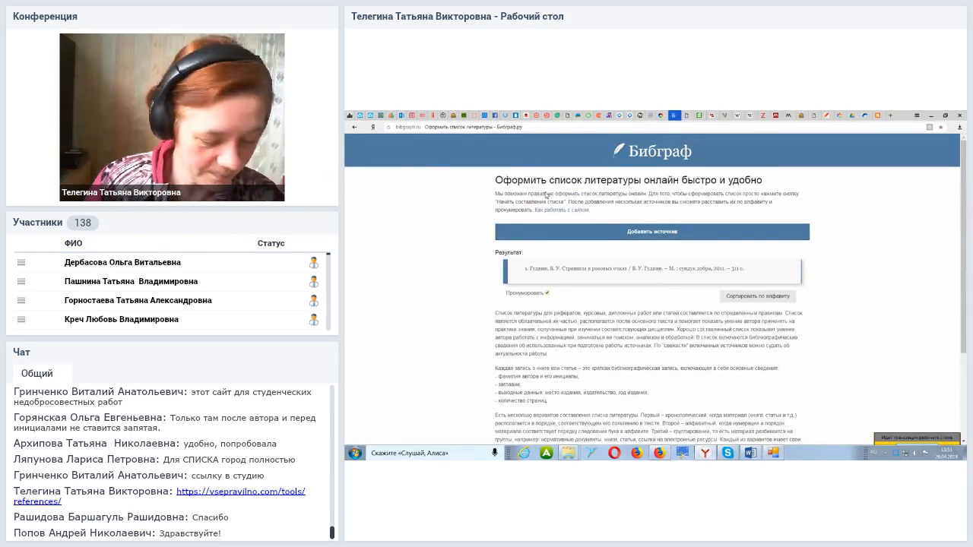
click(538, 127)
key(ctrl+c)
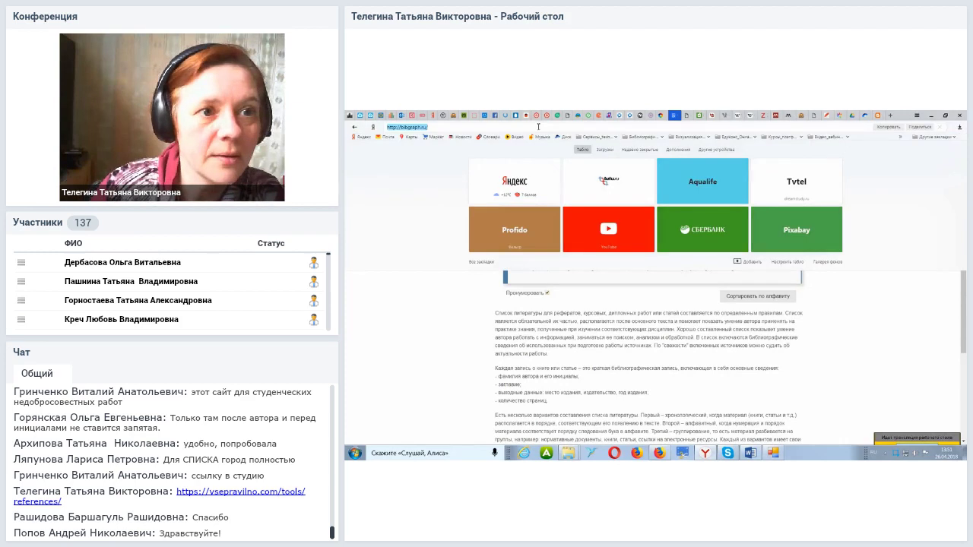
click(661, 115)
click(406, 431)
key(ctrl+v)
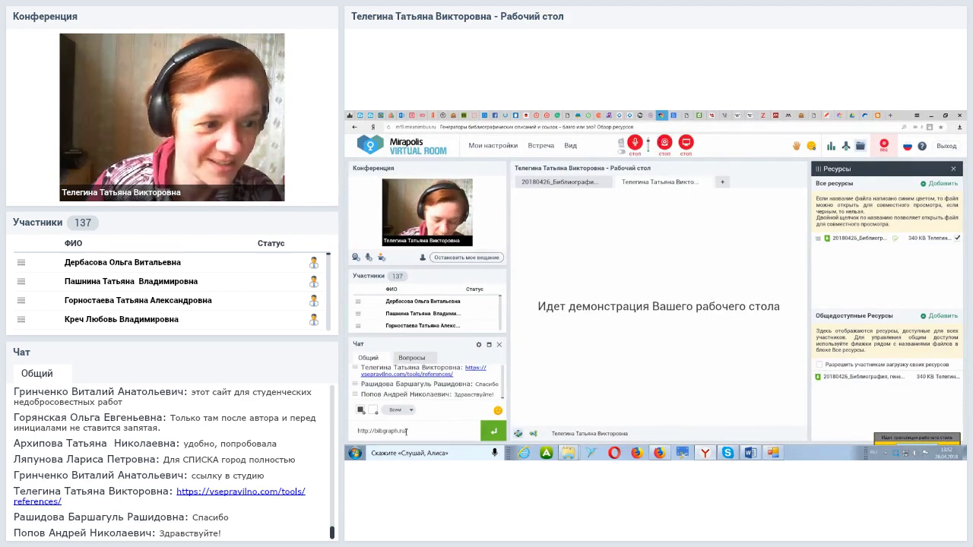
key(Return)
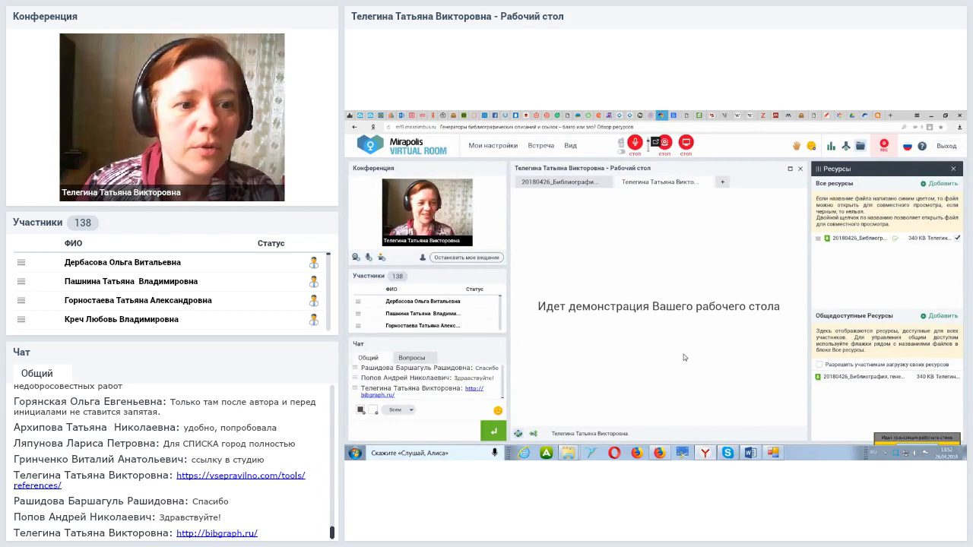
- In Бибграф, add a source of type Статья из журнала with the и др. option enabled and all fields left blank
click(674, 117)
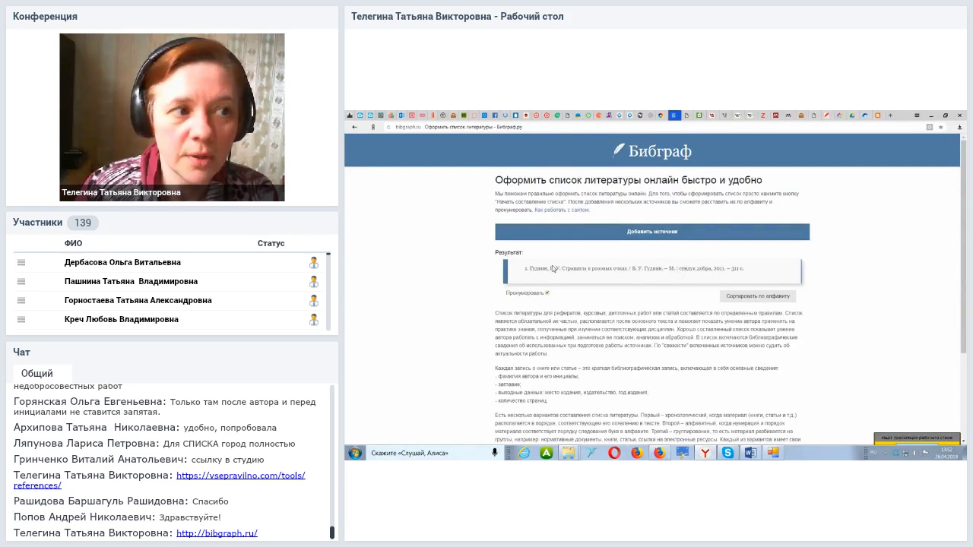
click(648, 232)
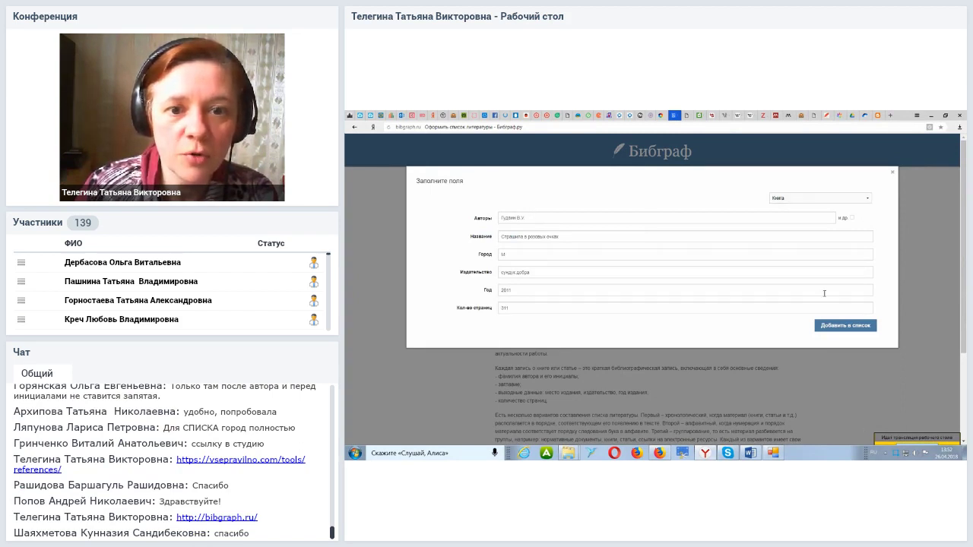
click(866, 200)
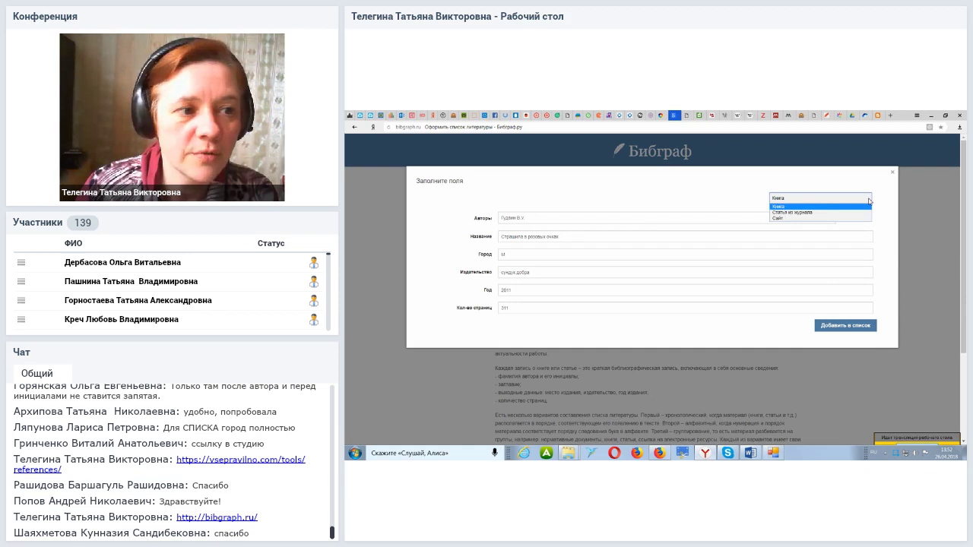
click(805, 213)
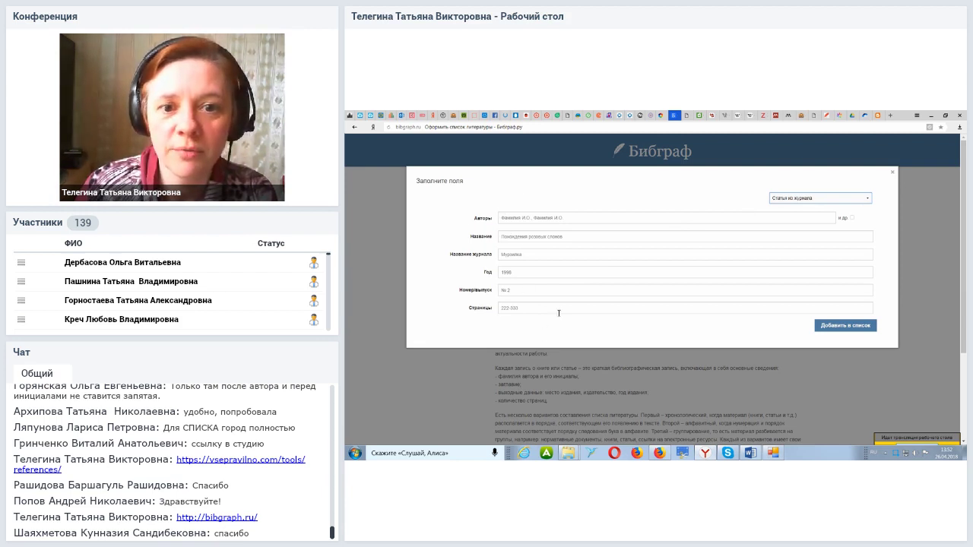
mouse_move(852, 221)
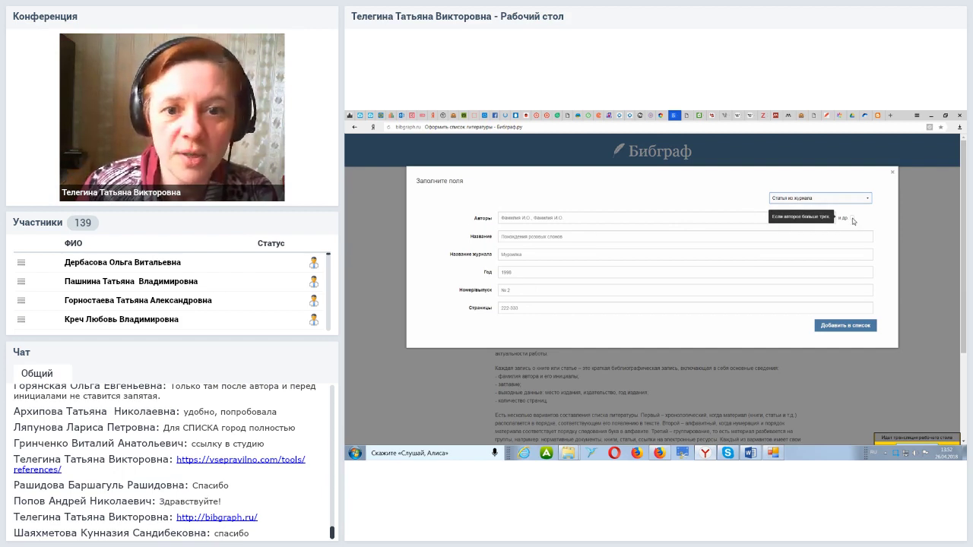
click(852, 218)
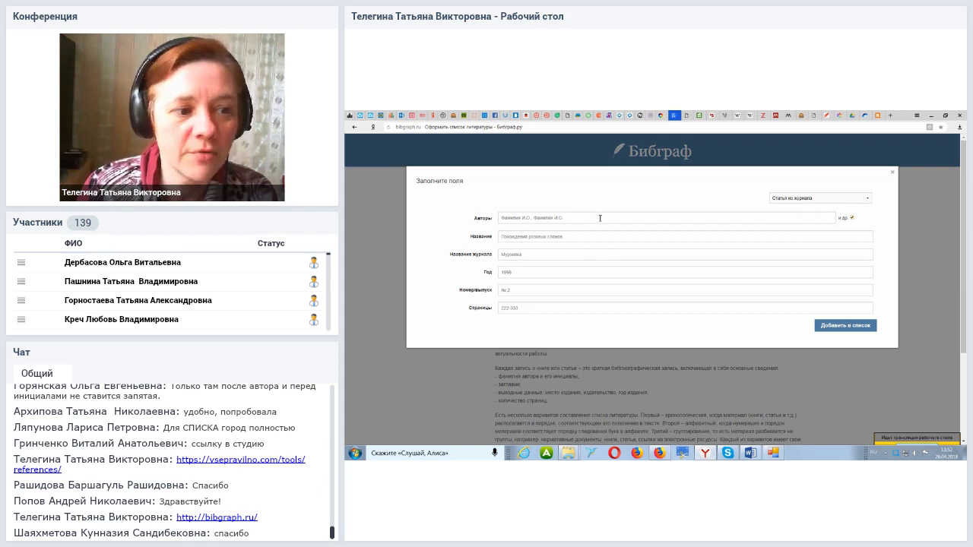
click(860, 327)
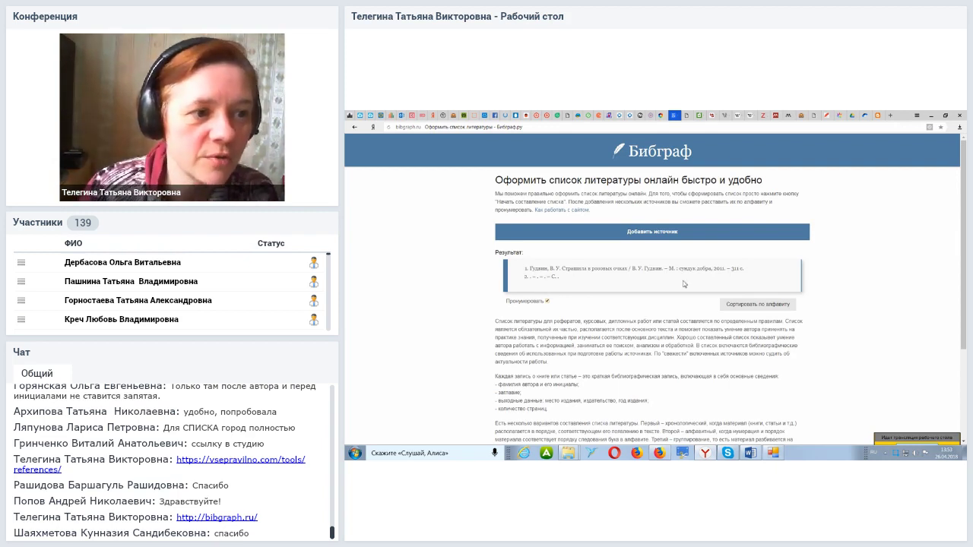
- Start another Статья из журнала source with a placeholder author, the и др. option off, and the title Прохождение
click(644, 234)
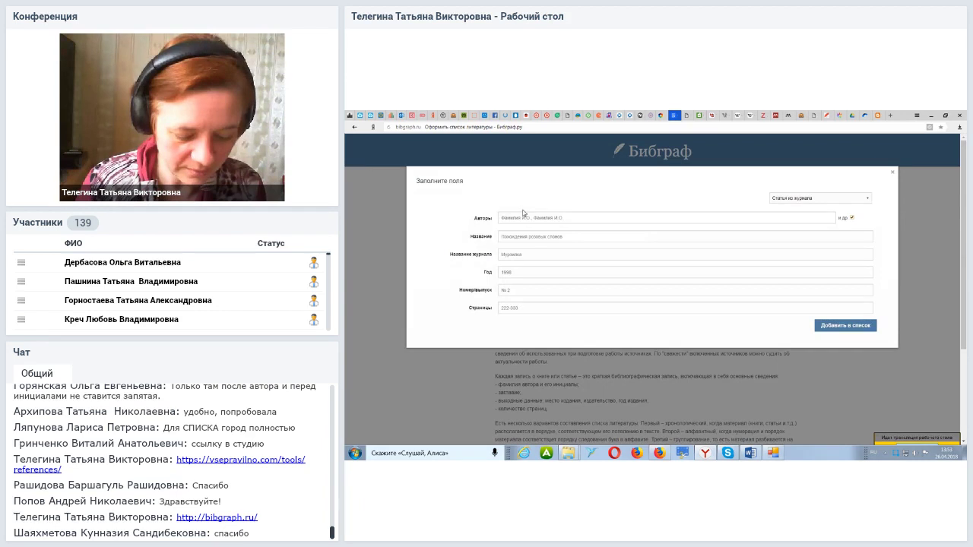
text(Фам И.О.)
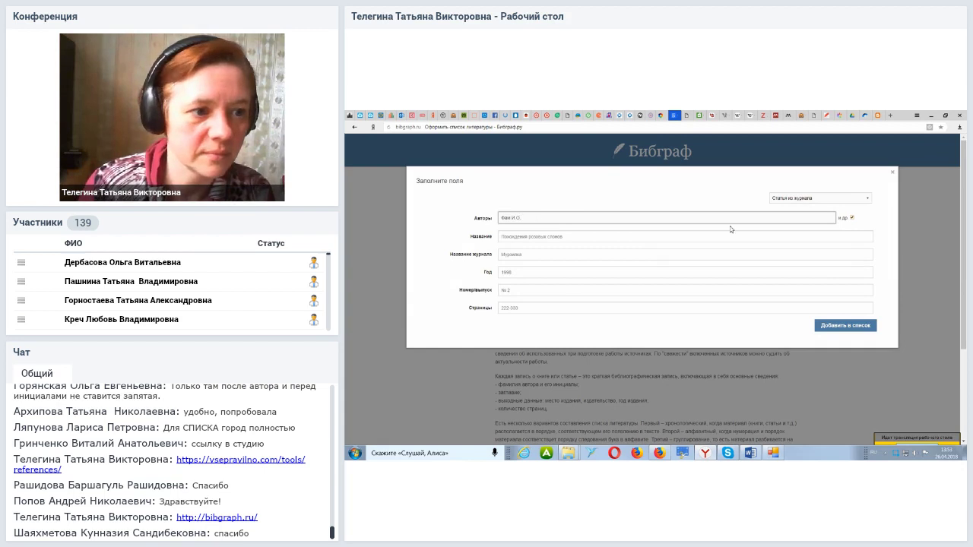
click(851, 218)
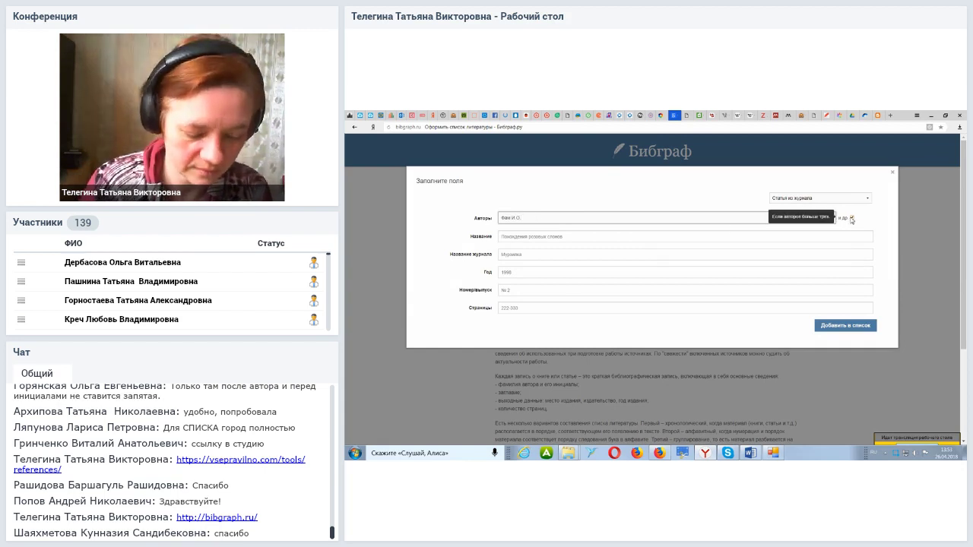
click(561, 237)
text(Про)
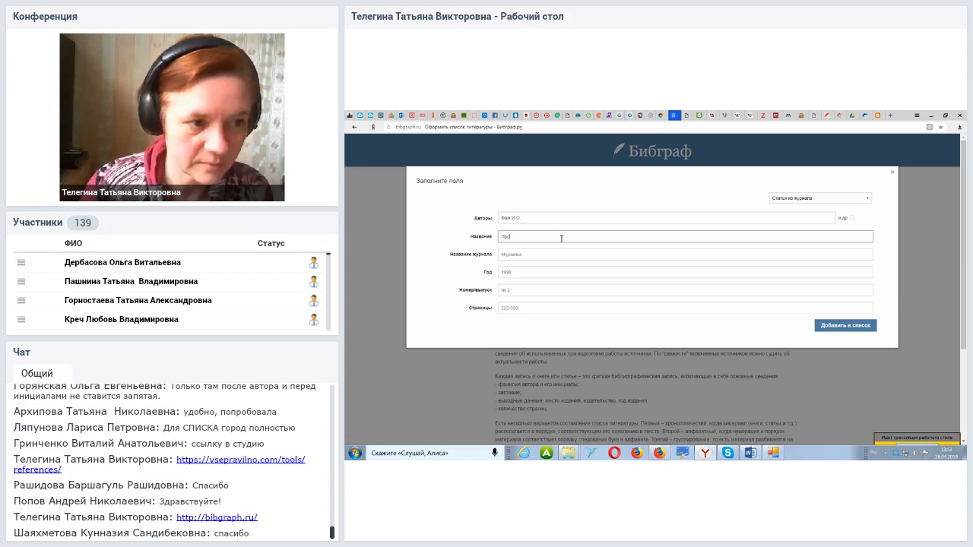
text(хож)
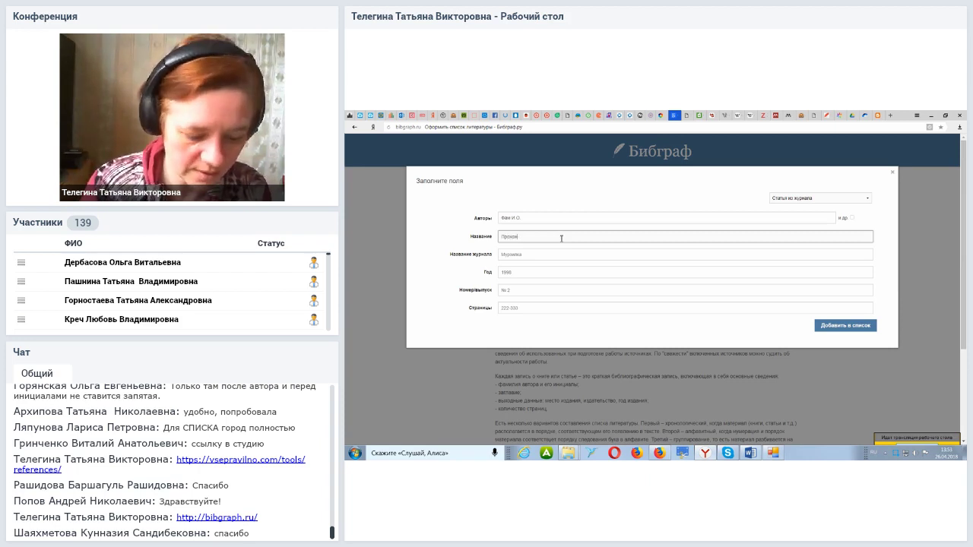
text(дение)
- Set the journal to Социс, year 2000, issue №5 and pages 100-102, and add the article to the list
click(559, 254)
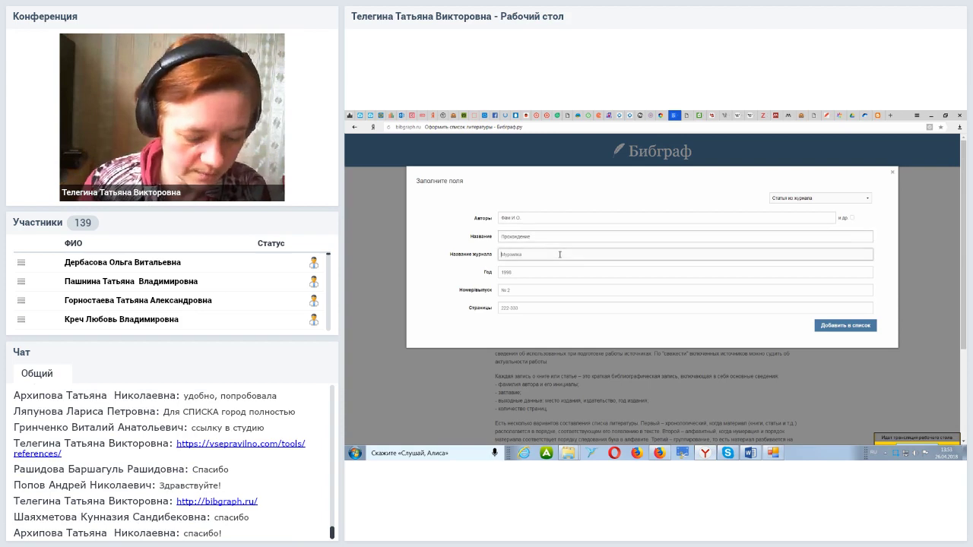
text(Соц)
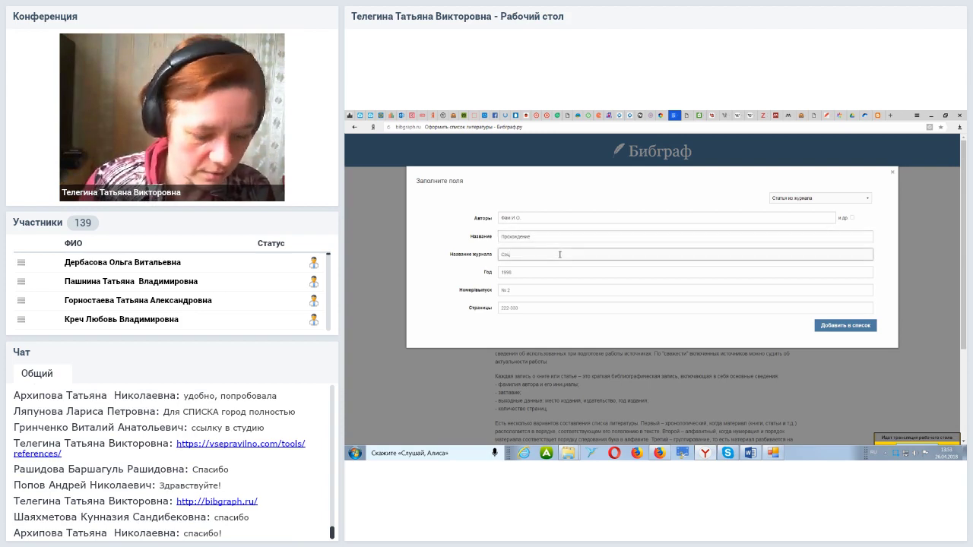
text(ис)
click(552, 272)
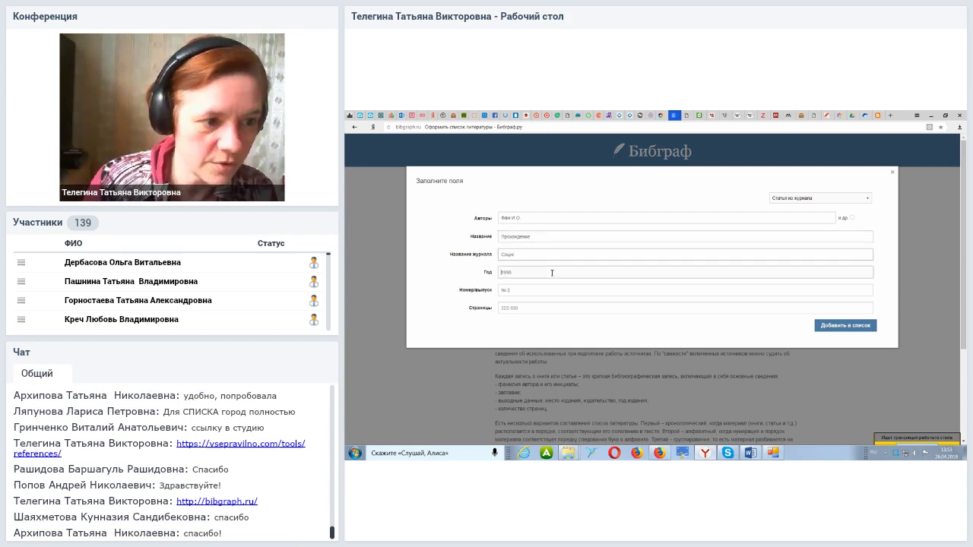
text(2000)
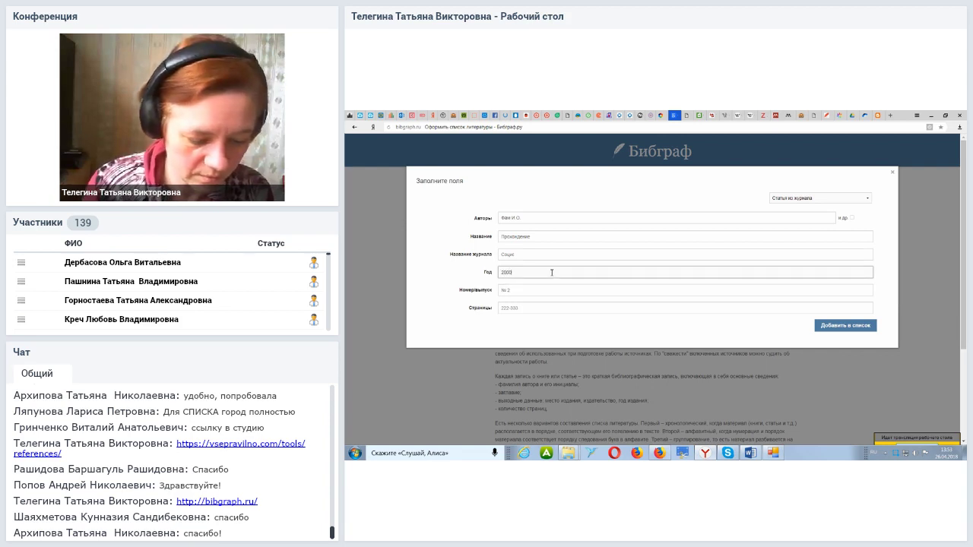
click(548, 288)
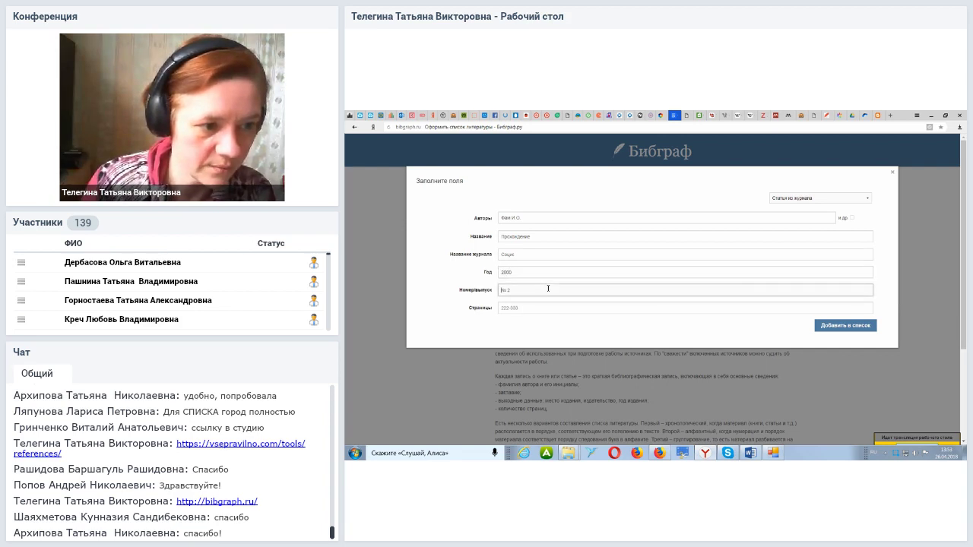
click(528, 311)
text(600-102)
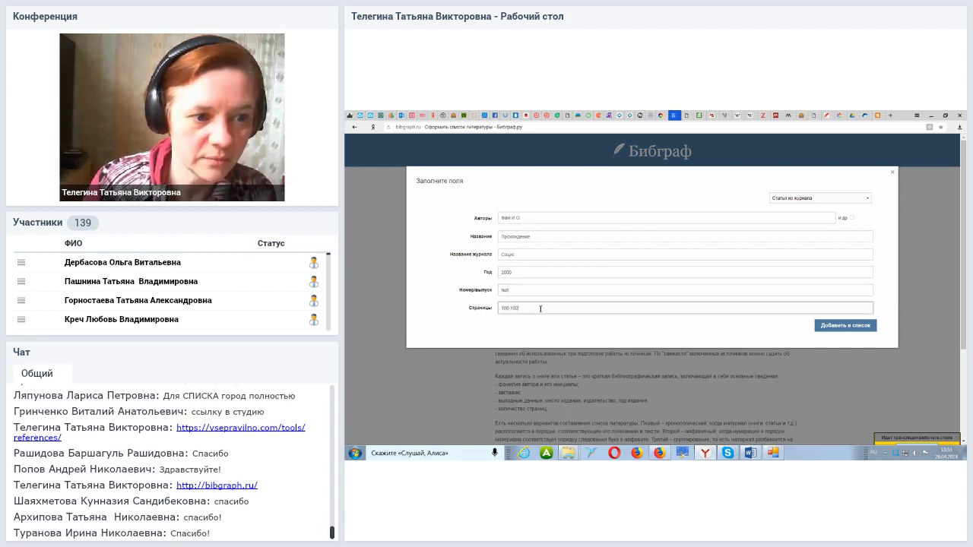
scroll(783, 399, up, 1)
key(Return)
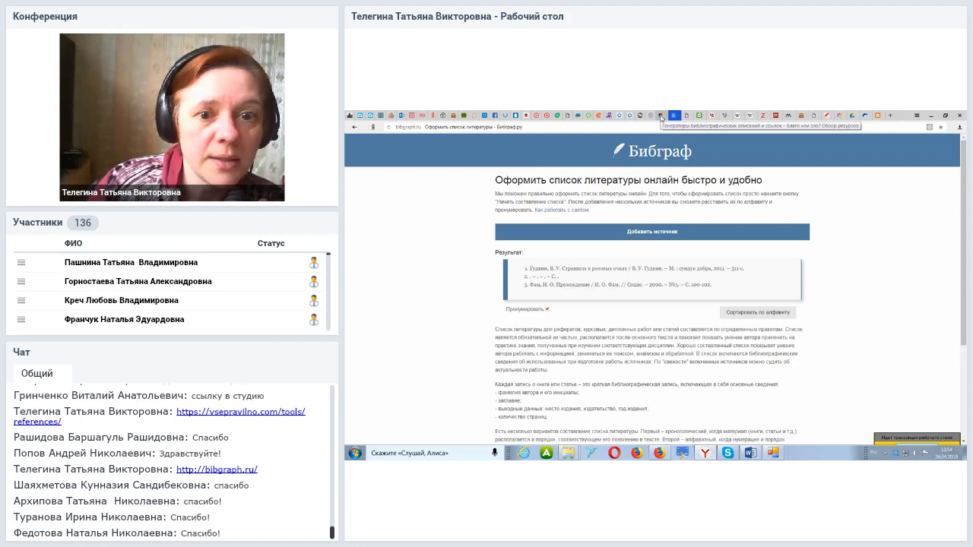
- Check which source types are offered for a new entry, close the form without adding anything, and look over the page
click(674, 231)
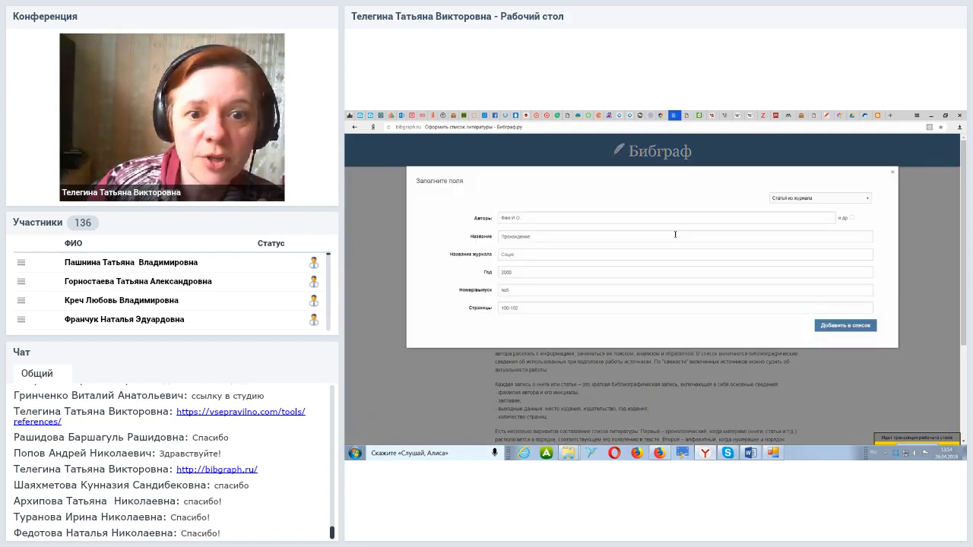
click(867, 198)
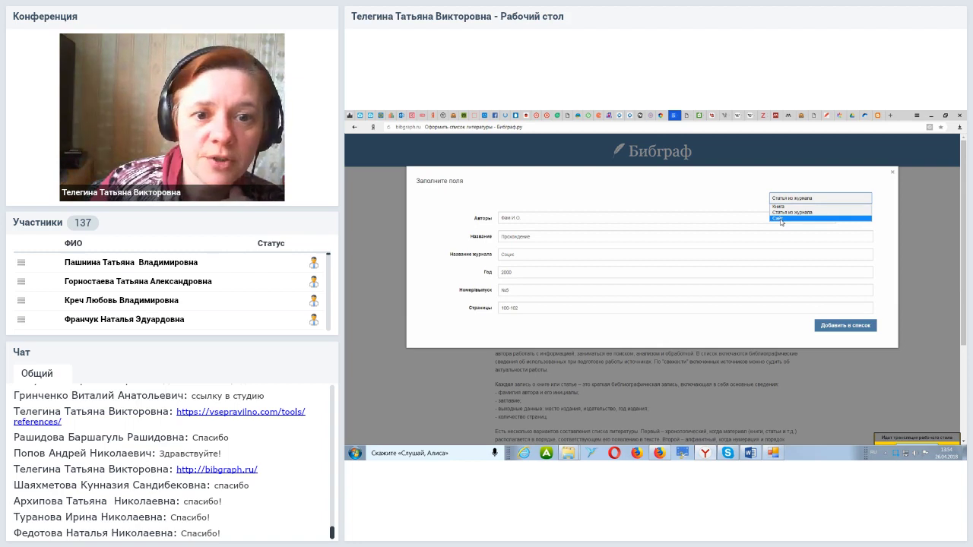
click(892, 173)
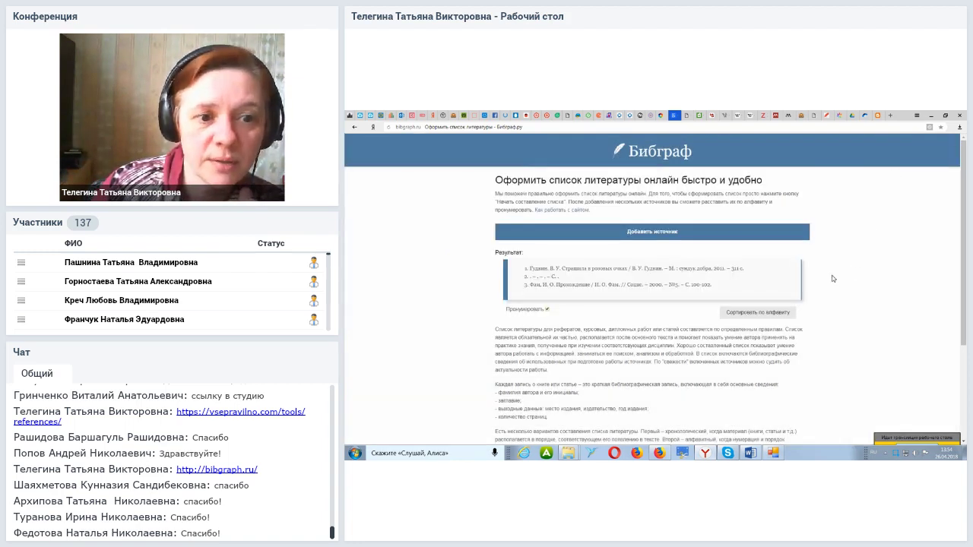
scroll(831, 279, down, 3)
scroll(831, 275, up, 5)
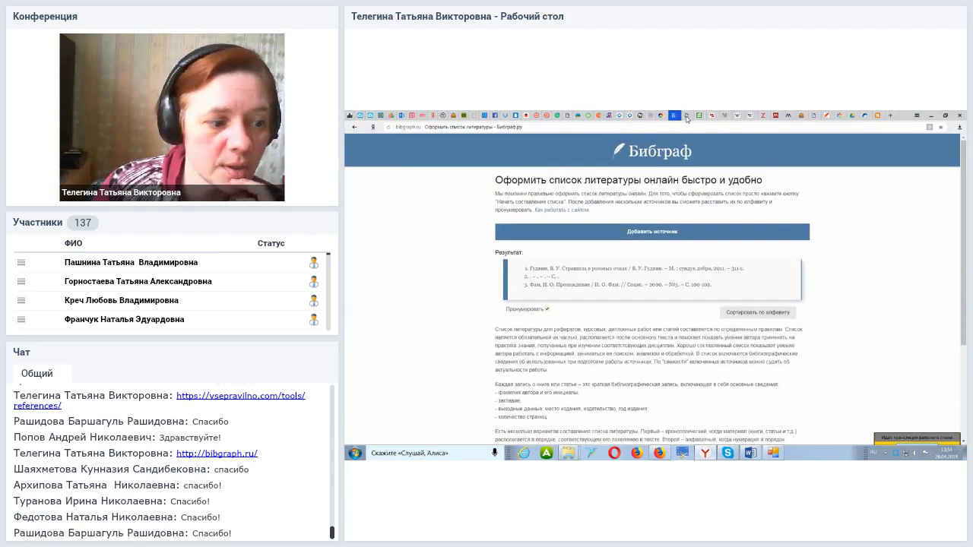
- Switch to the Mirapolis Virtual Room webinar and read back through the participants' messages in the general chat
click(660, 116)
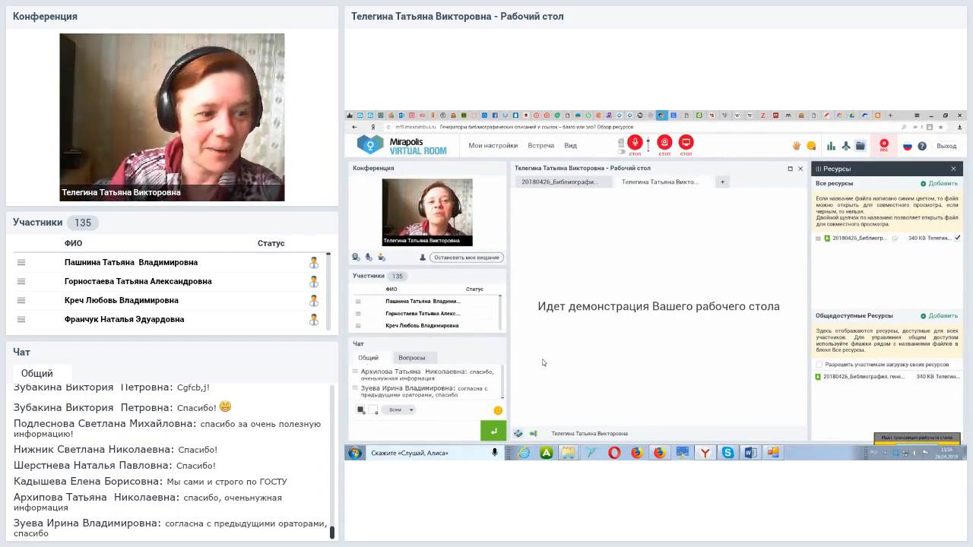
click(457, 392)
scroll(456, 387, up, 1)
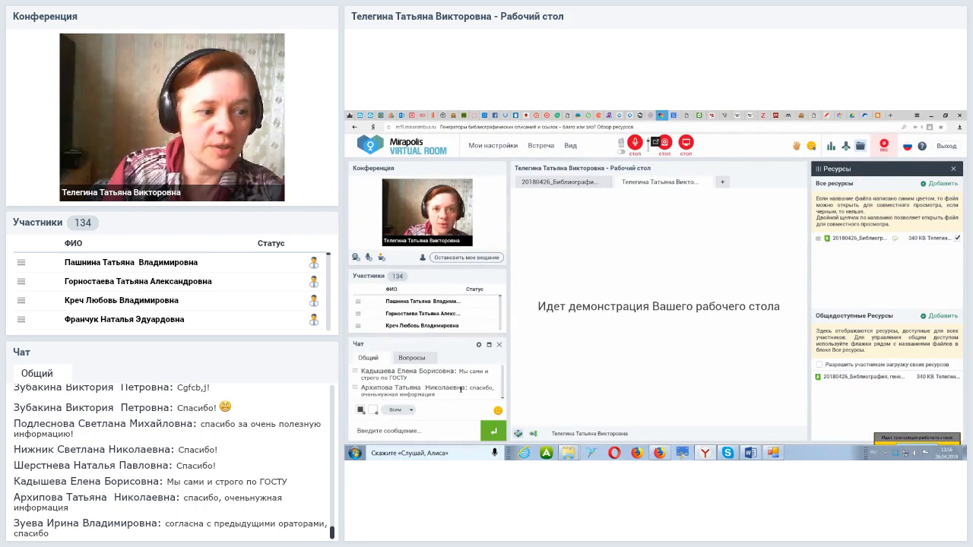
scroll(460, 389, up, 2)
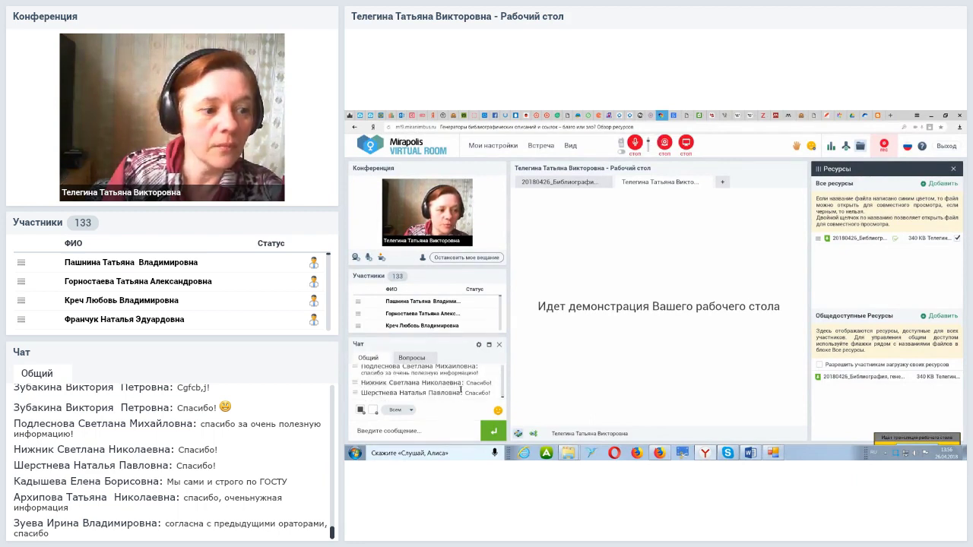
scroll(461, 389, up, 1)
scroll(460, 389, up, 1)
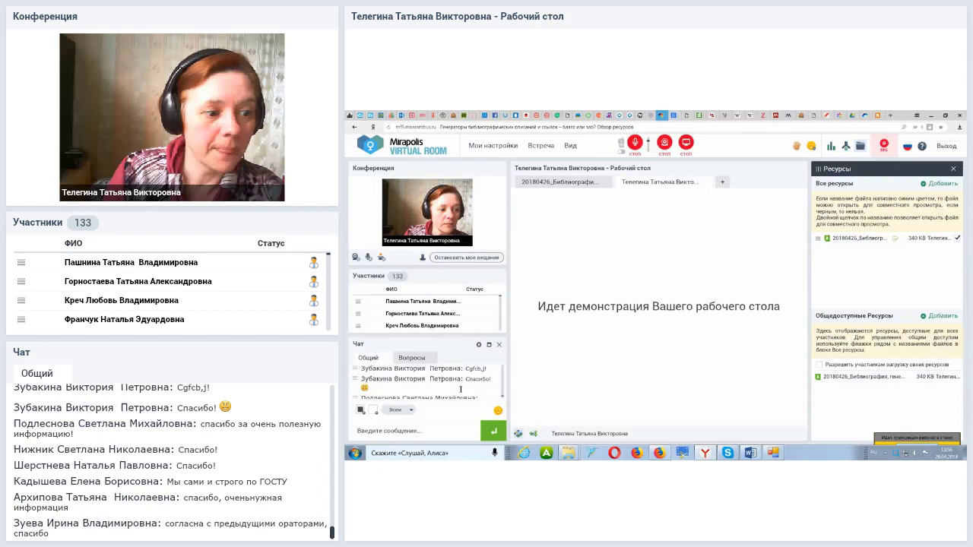
scroll(460, 389, down, 3)
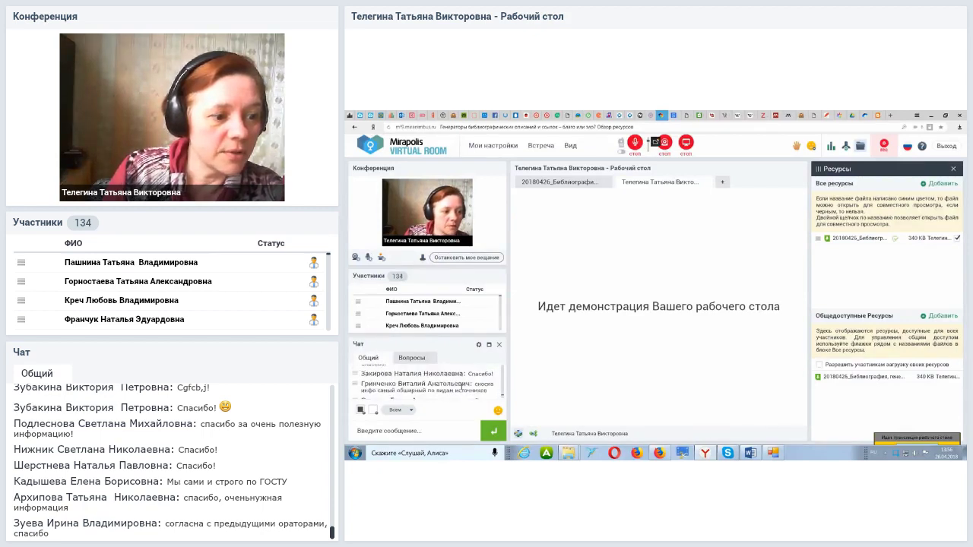
scroll(463, 386, down, 2)
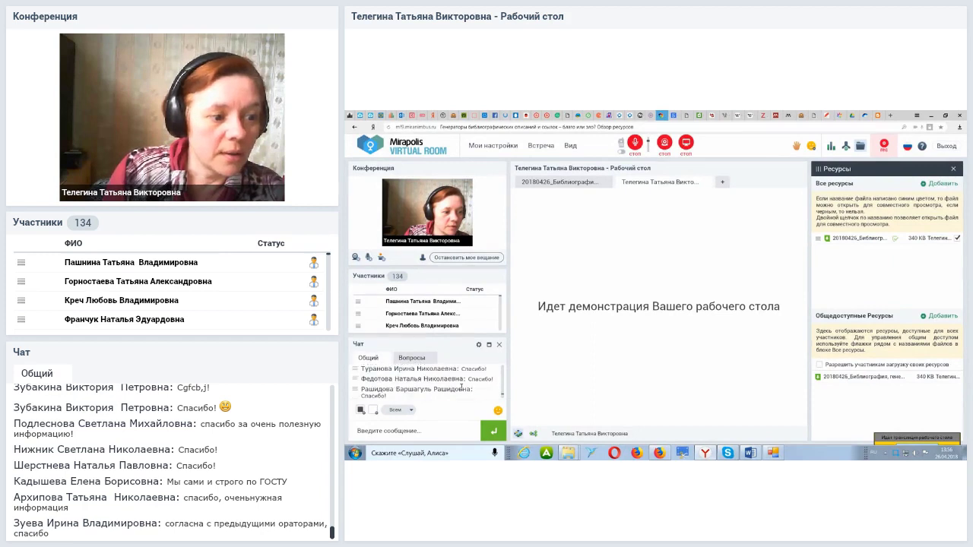
scroll(462, 387, down, 3)
scroll(462, 386, down, 4)
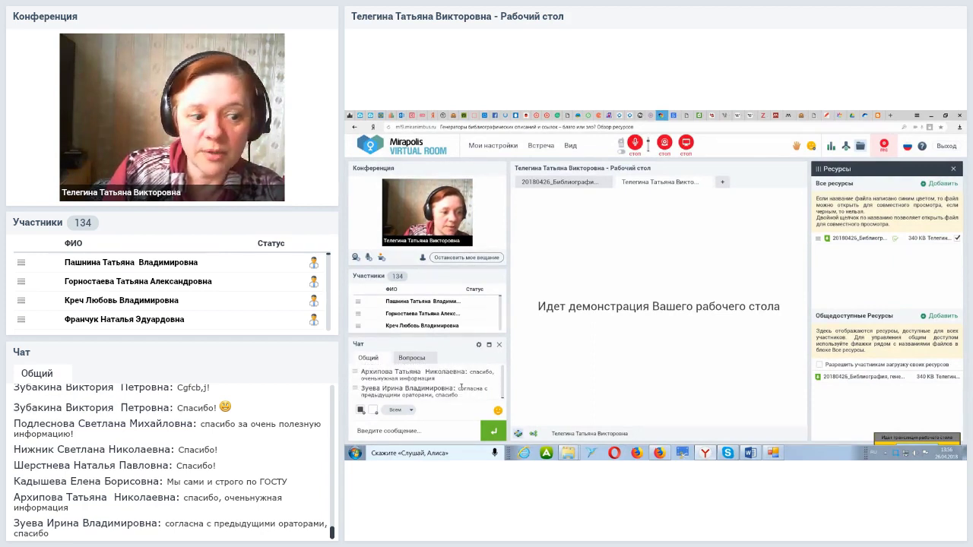